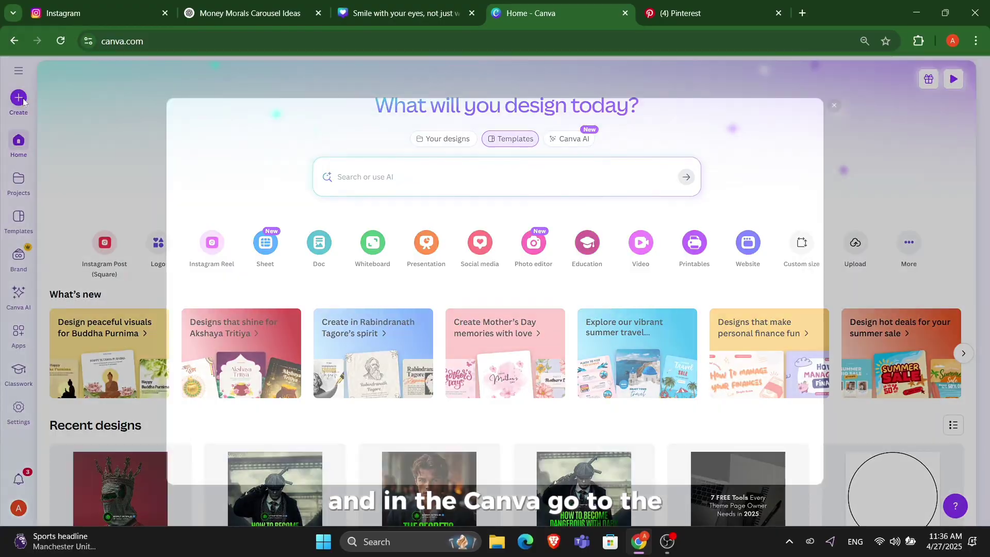
Step: Start a new design and search the design types for 'INSTAGRAM POST'
click(42, 148)
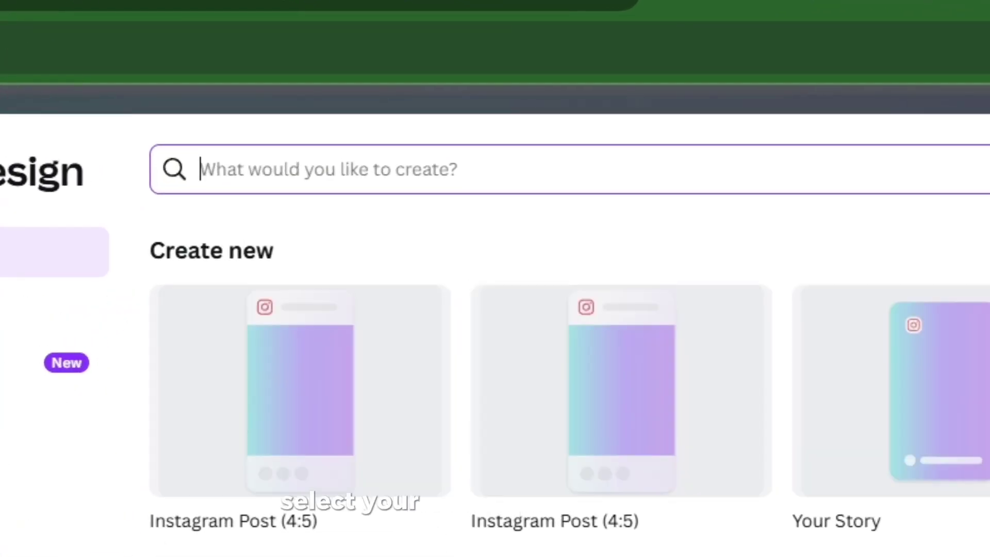
text(INSTAGRAM)
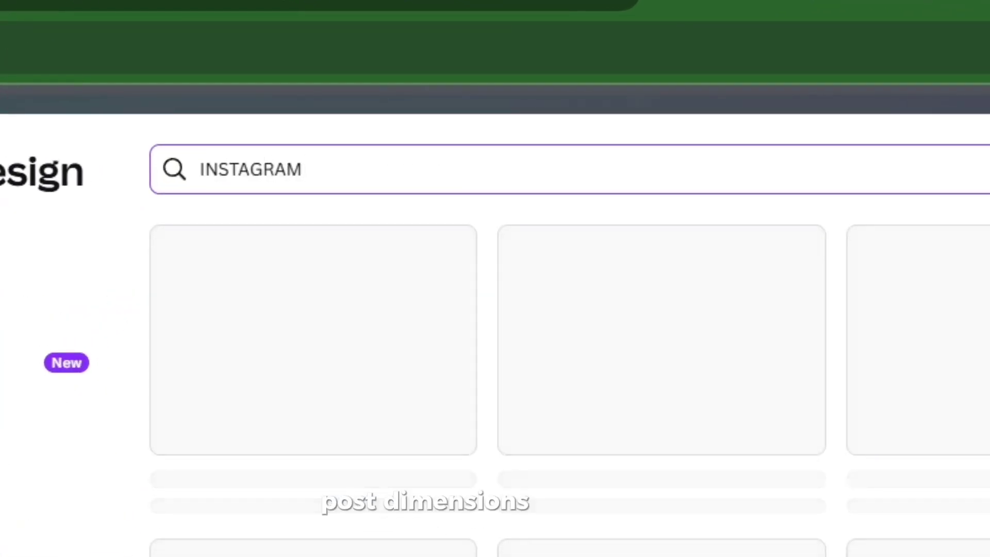
text( POST)
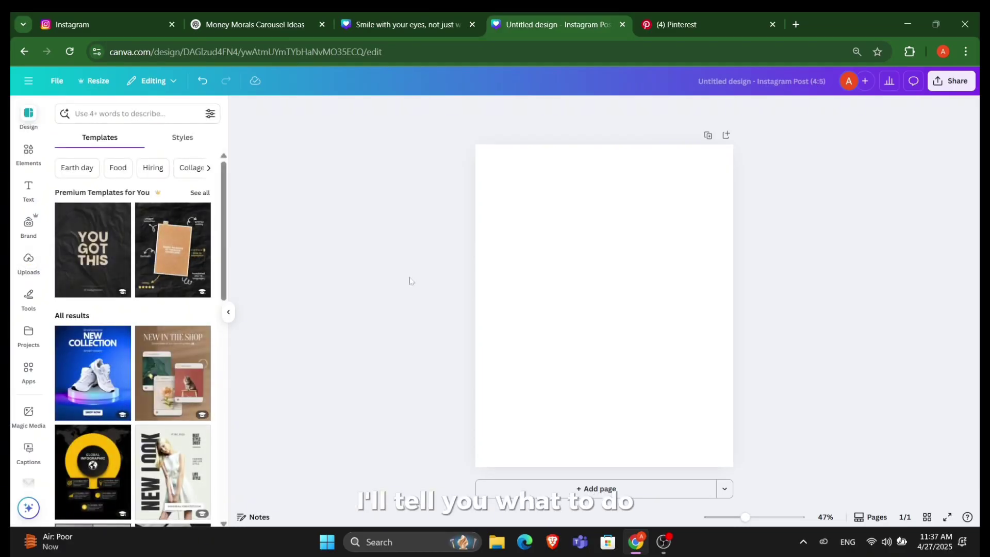
Step: Paste the painted portrait and enlarge it across the page top to about 1,066 × 911
key(ctrl+v)
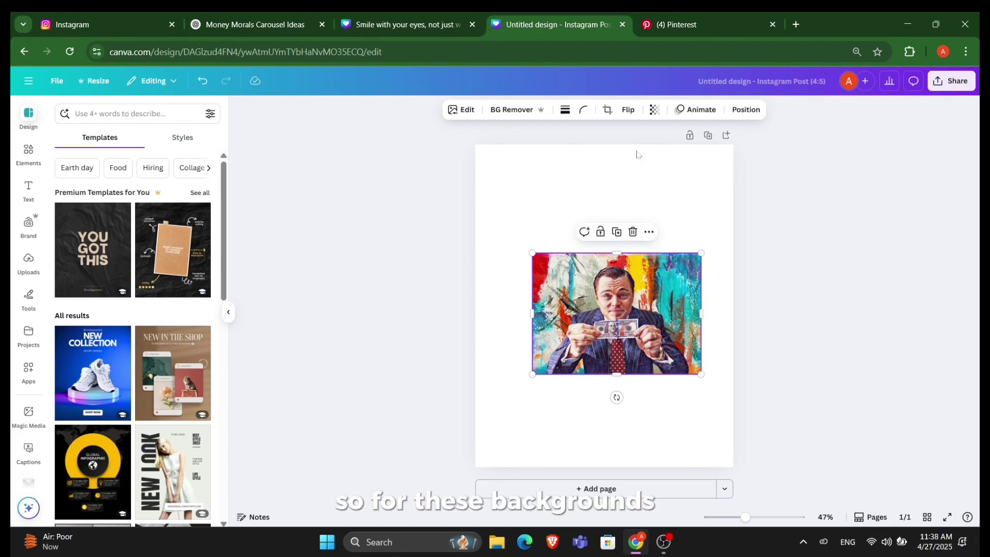
drag(635, 316, 576, 203)
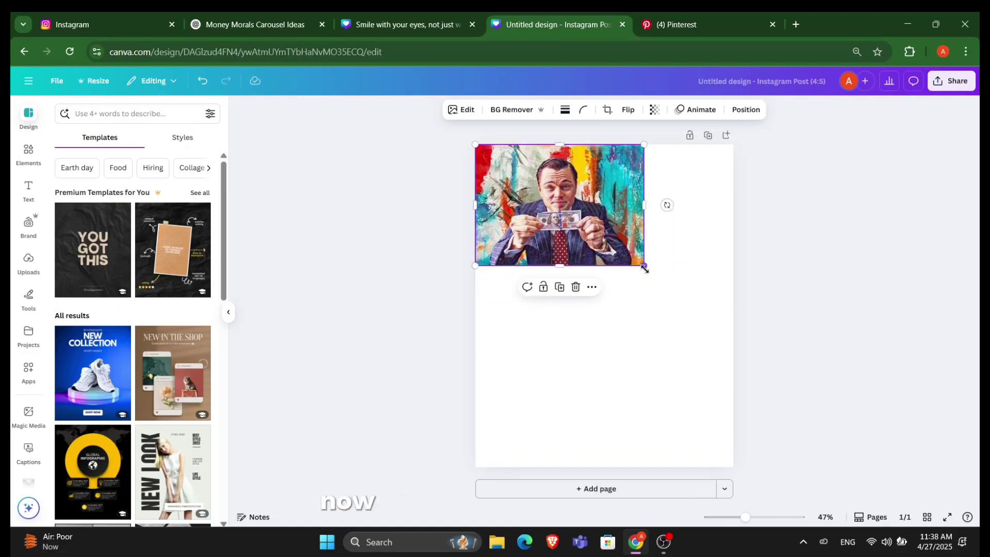
drag(644, 266, 731, 328)
drag(621, 328, 620, 376)
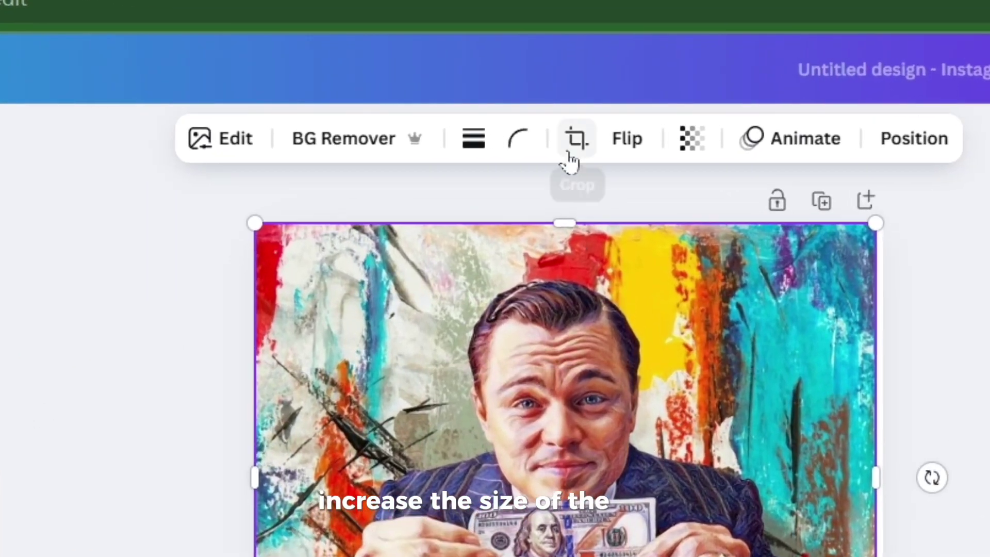
Step: Expand the portrait's crop frame downward and generate AI extensions
click(577, 135)
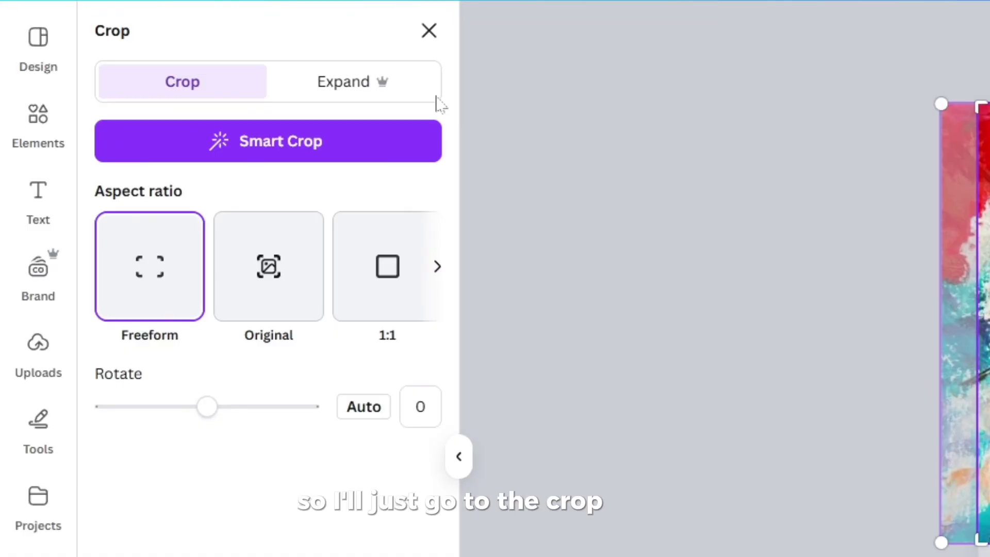
click(262, 113)
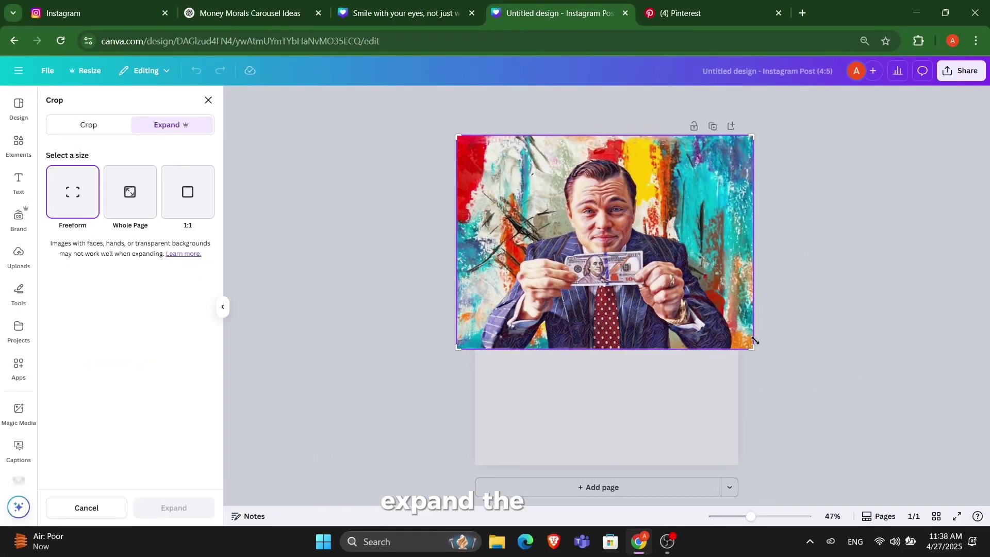
drag(751, 351, 749, 429)
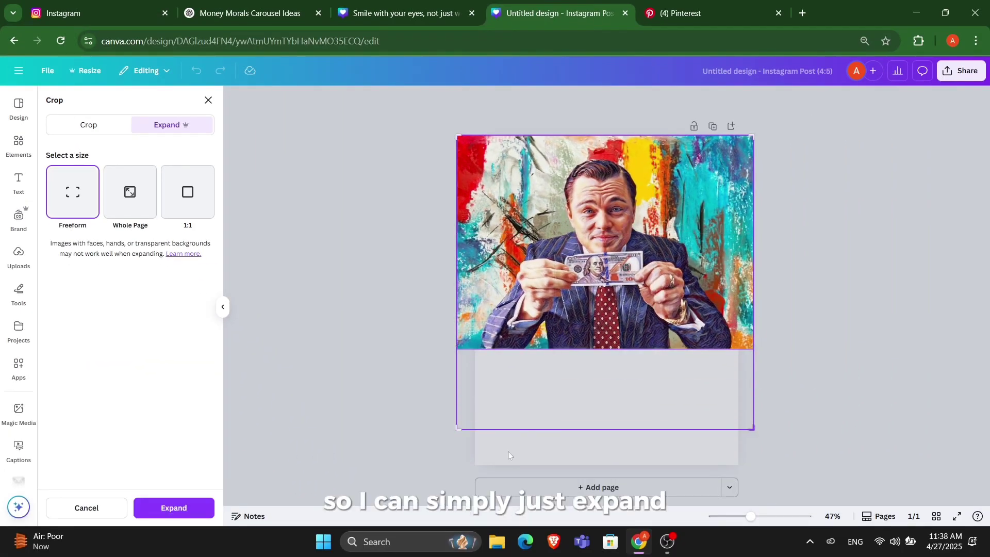
click(174, 508)
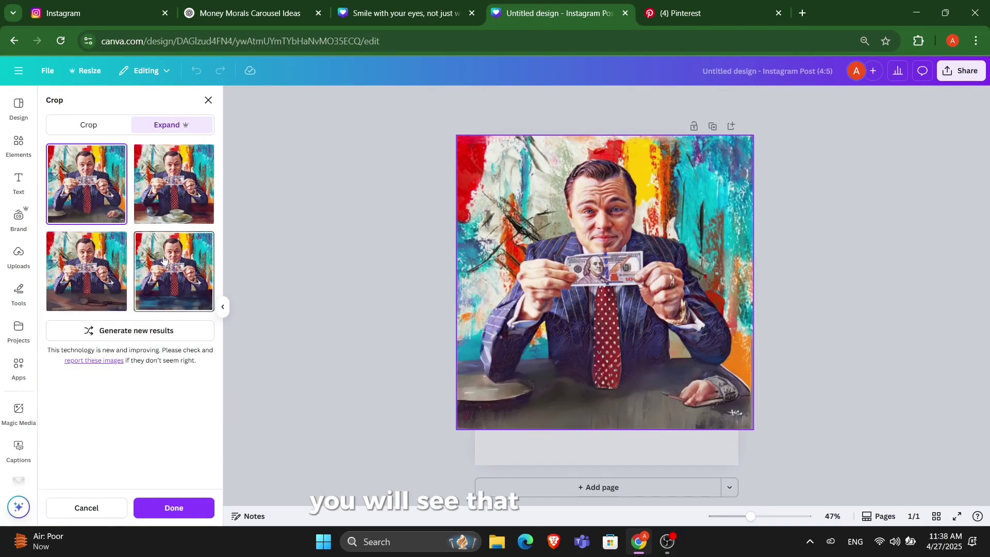
Step: Compare the generated variants, then apply the blue-table extension
click(165, 177)
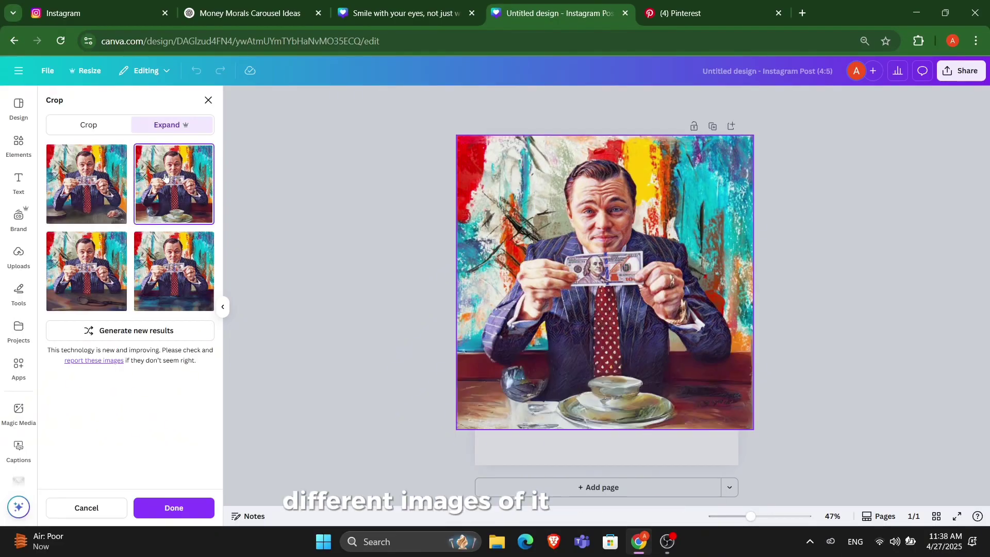
click(87, 276)
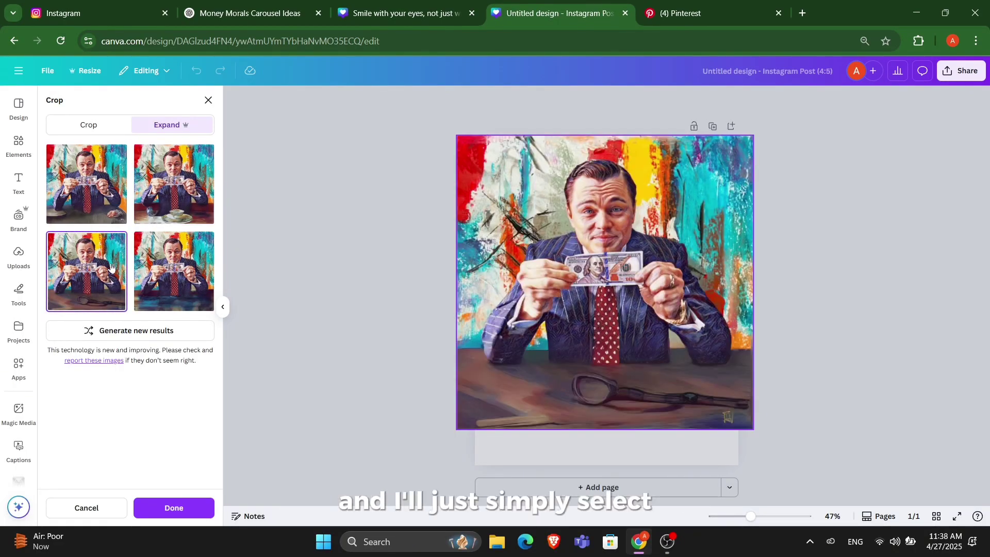
click(170, 253)
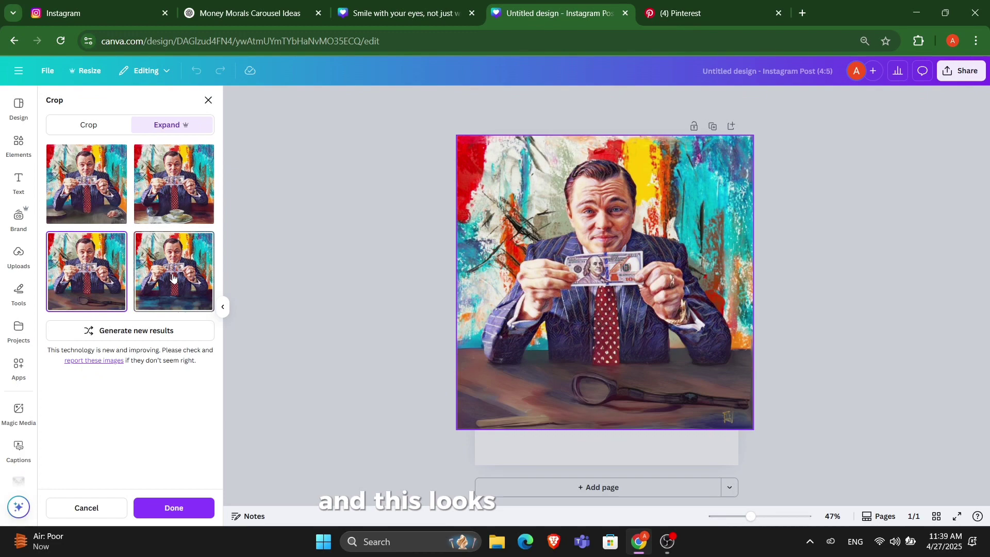
click(173, 277)
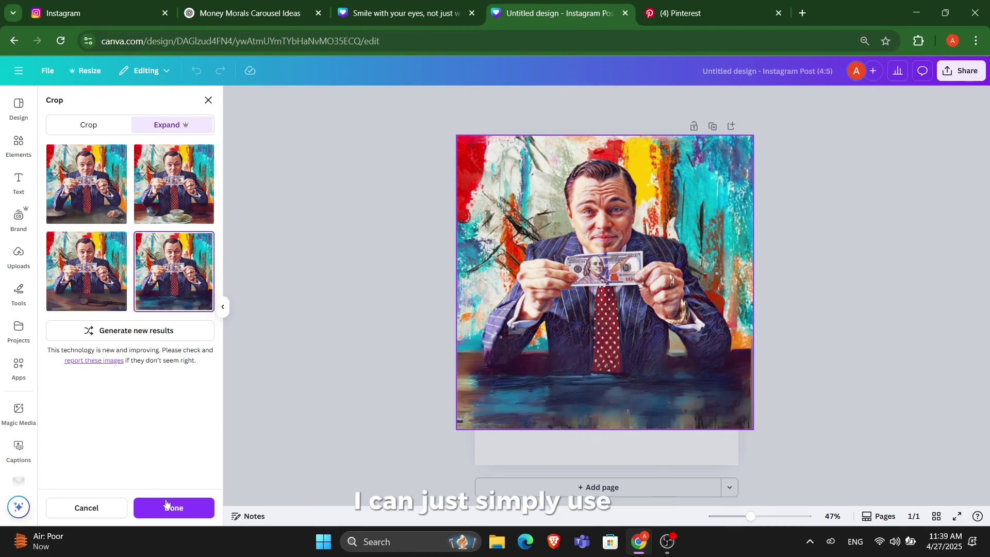
click(167, 507)
Step: Search the Elements library for 'SHADOW' graphics
click(805, 237)
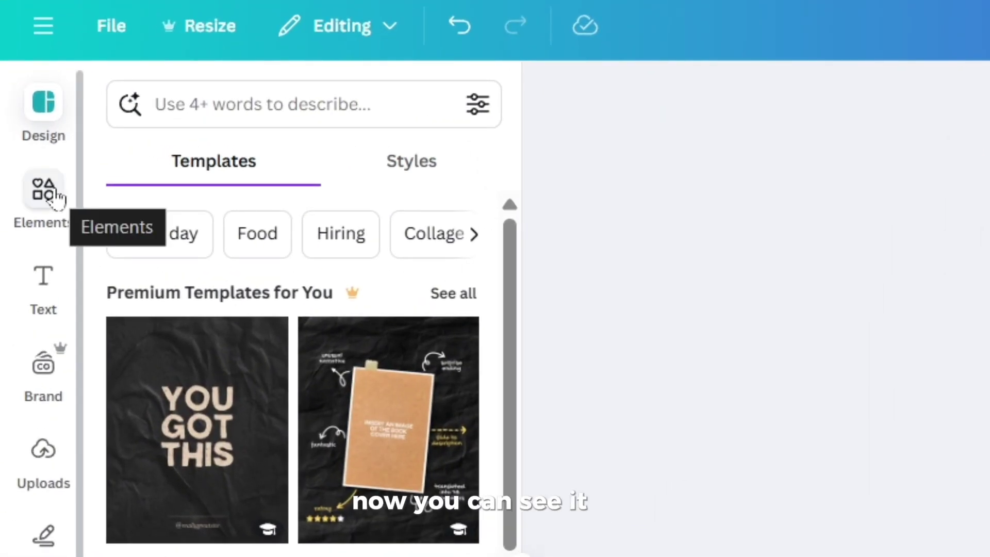
click(36, 170)
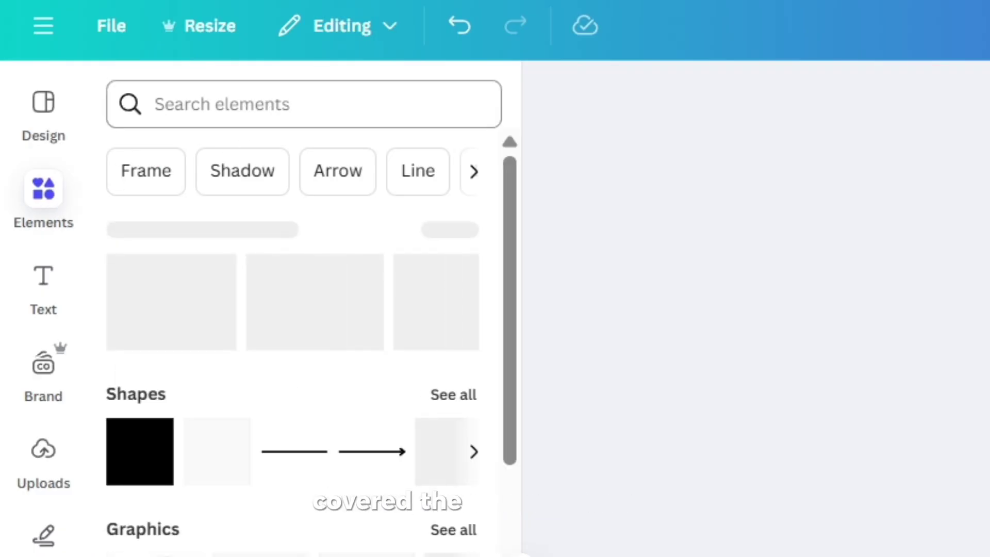
click(222, 104)
text(SHDOW)
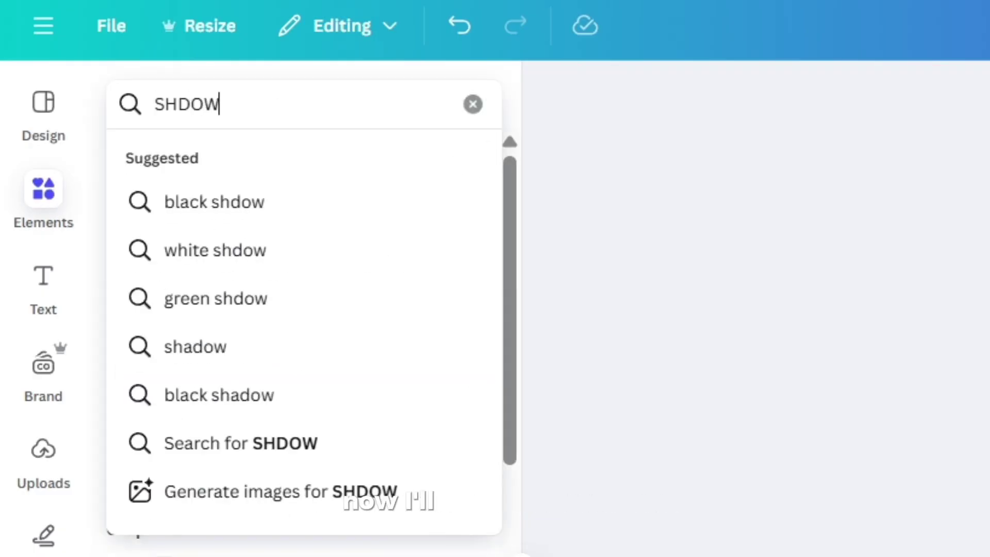
key(BackSpace)
key(BackSpace)
key(BackSpace)
text(ADOW)
key(Return)
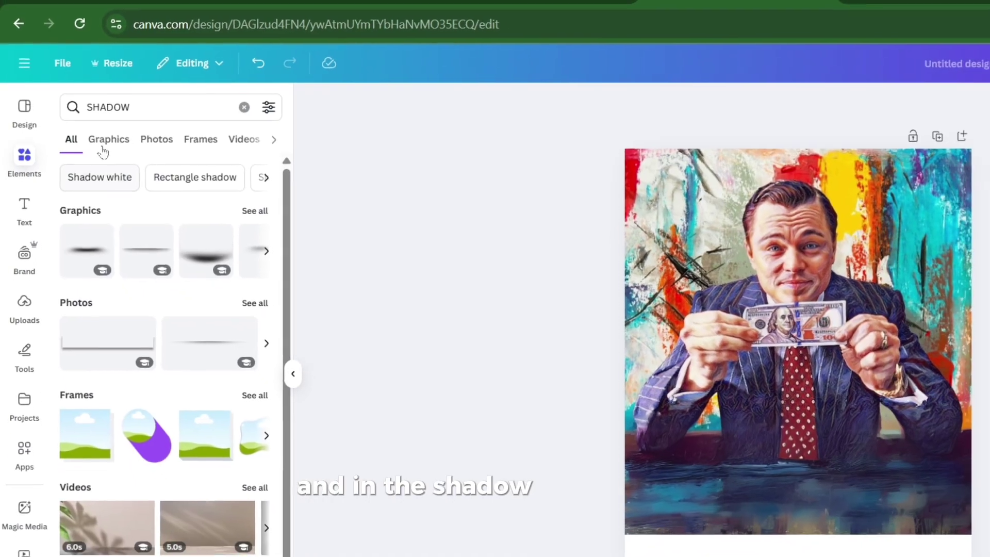
click(138, 147)
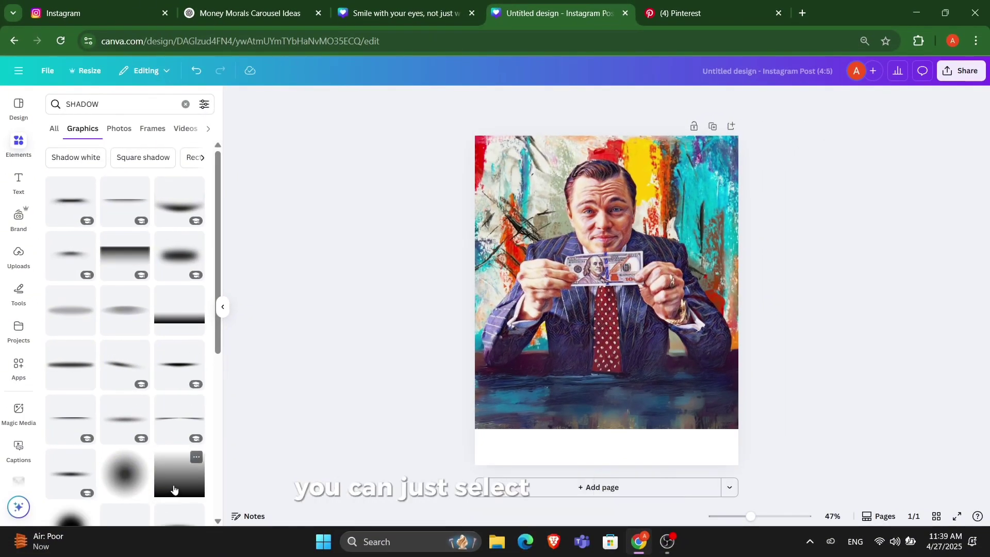
Step: Add a gradient shadow graphic and stretch it over most of the portrait
click(174, 489)
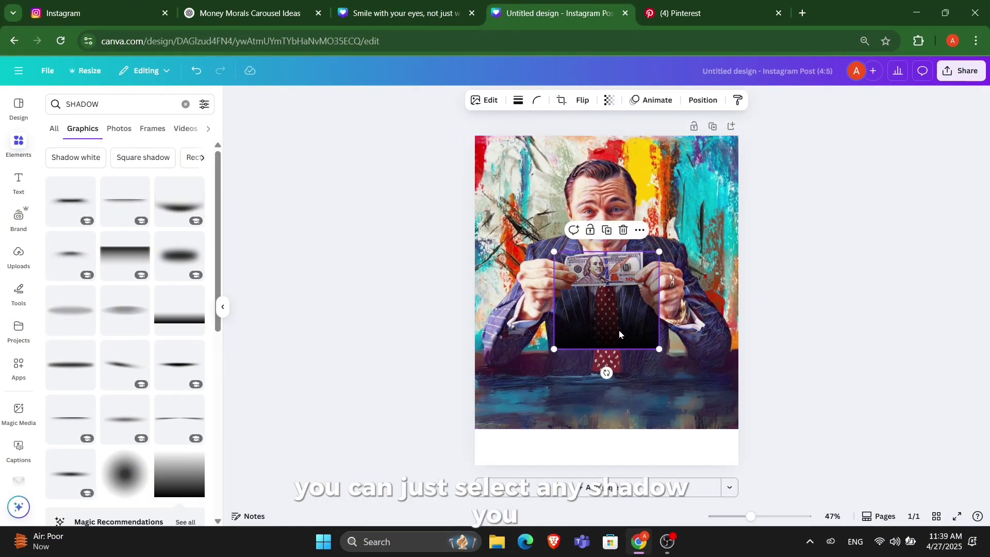
drag(620, 332, 538, 414)
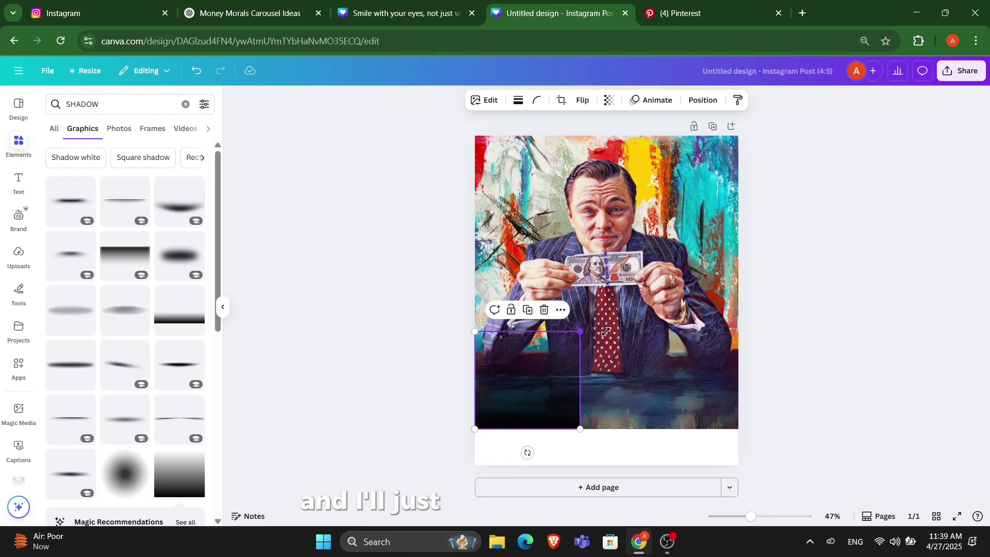
drag(580, 332, 805, 269)
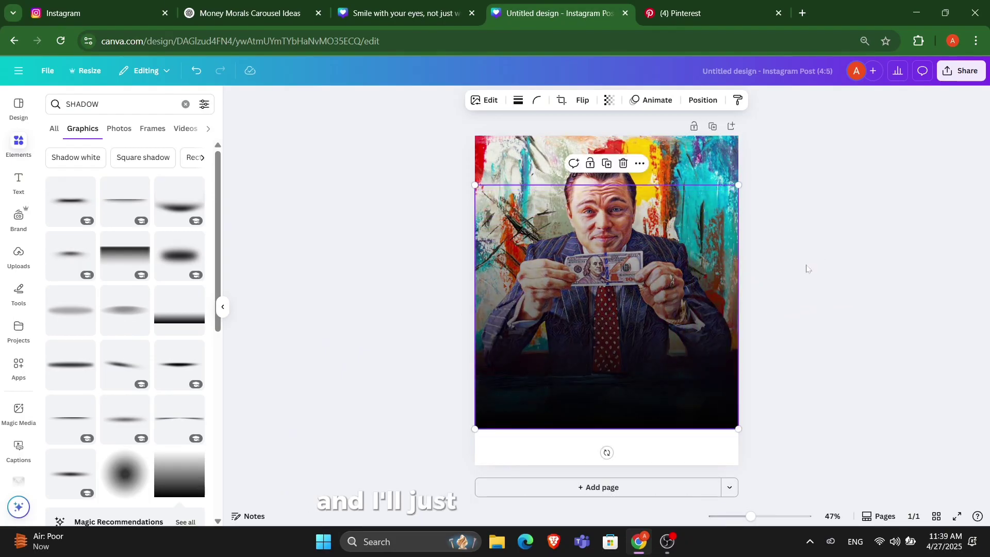
click(804, 269)
Step: Add a black shadow graphic and fit it full-width over the portrait's lower half
click(182, 323)
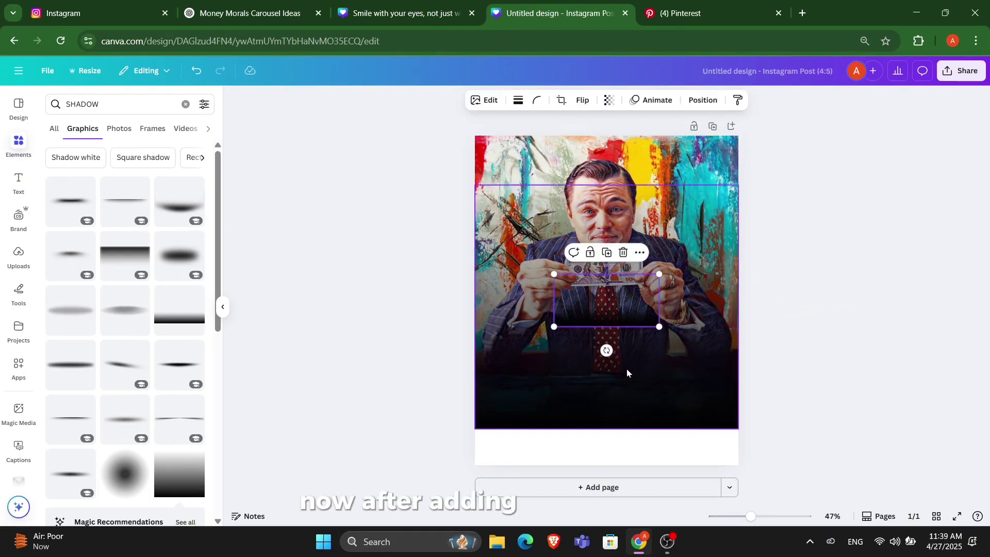
drag(614, 356, 550, 415)
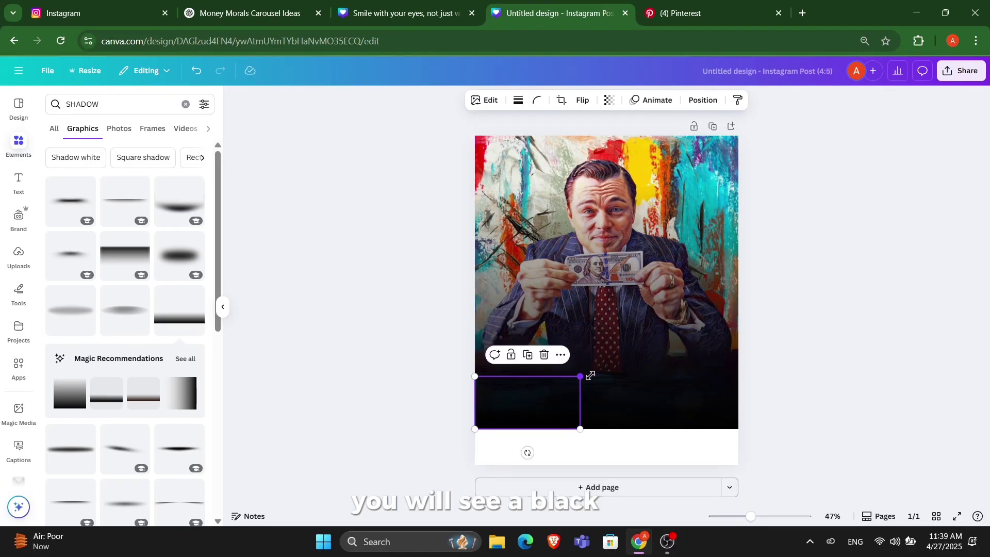
drag(581, 376, 735, 351)
drag(734, 303, 741, 301)
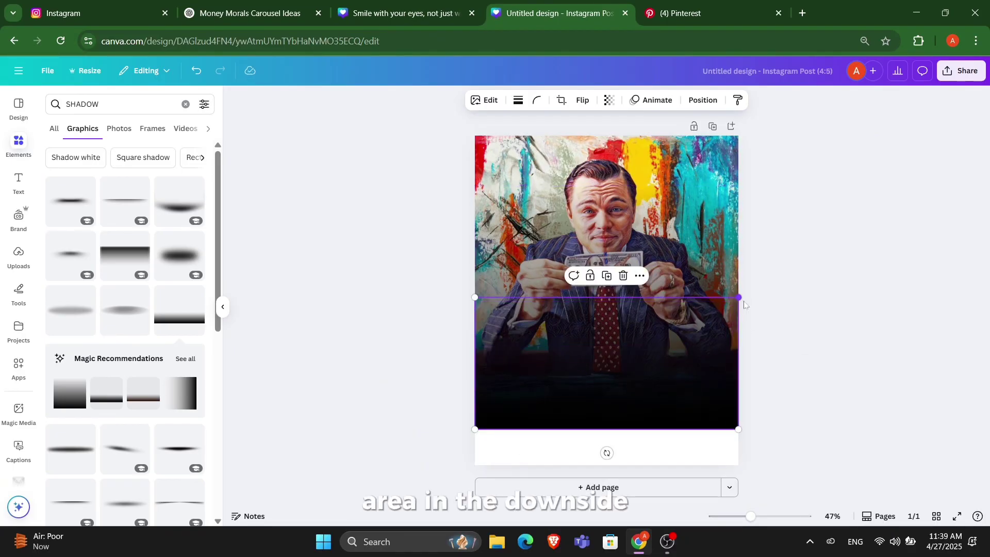
drag(654, 387, 654, 363)
drag(616, 299, 609, 350)
Step: Make the page background black
click(594, 458)
click(553, 99)
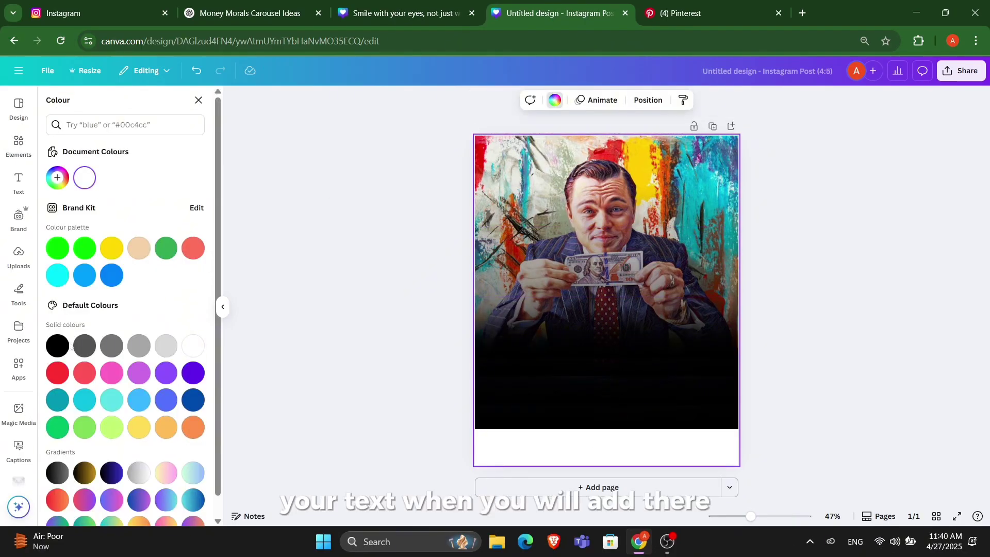
click(58, 342)
Step: Enlarge the portrait to fill the page and lower the black shadow bar
click(709, 178)
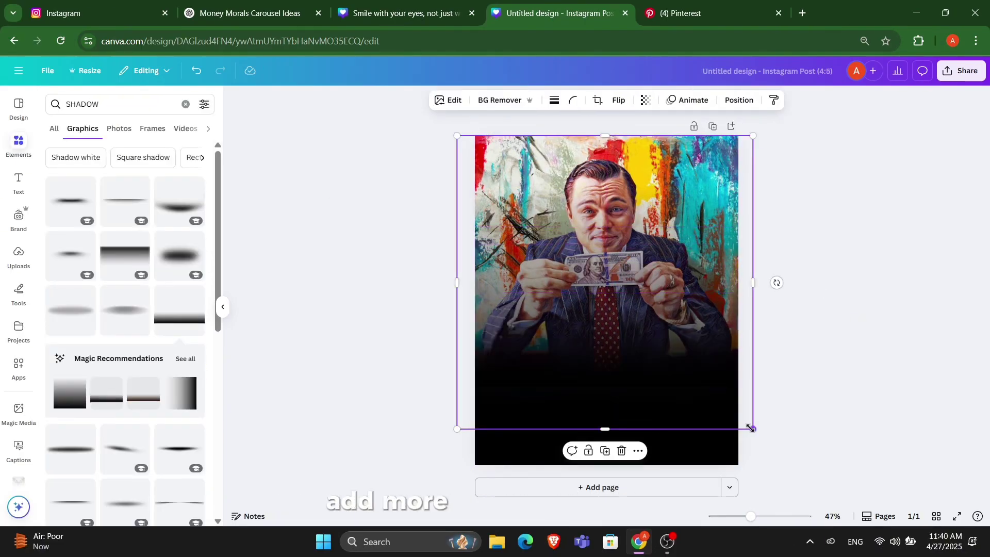
drag(750, 428, 778, 457)
click(670, 336)
drag(669, 336, 665, 376)
click(820, 273)
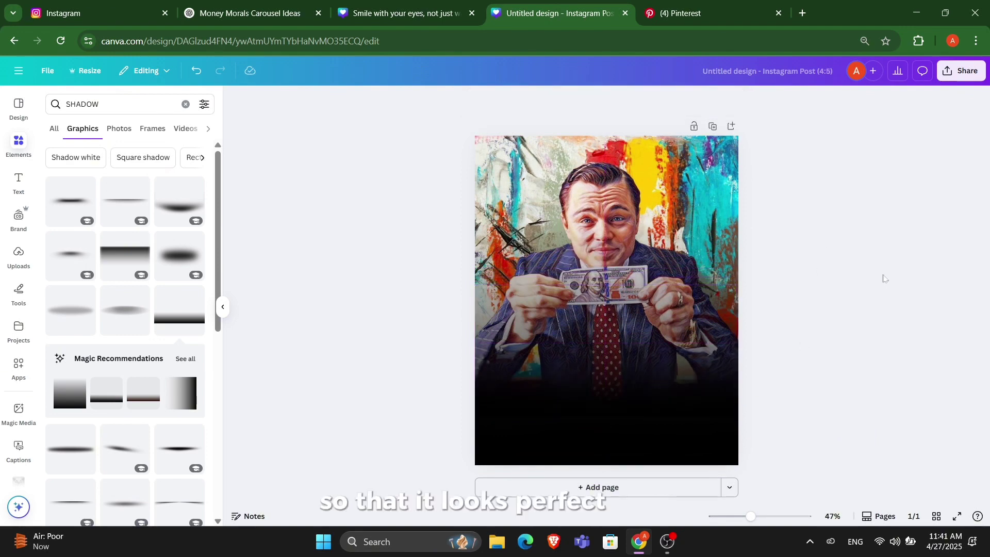
Step: Paste the MONEY MORALSS logo badge and nudge it into place below the banknote
key(ctrl+z)
key(Escape)
drag(619, 346, 613, 351)
click(789, 336)
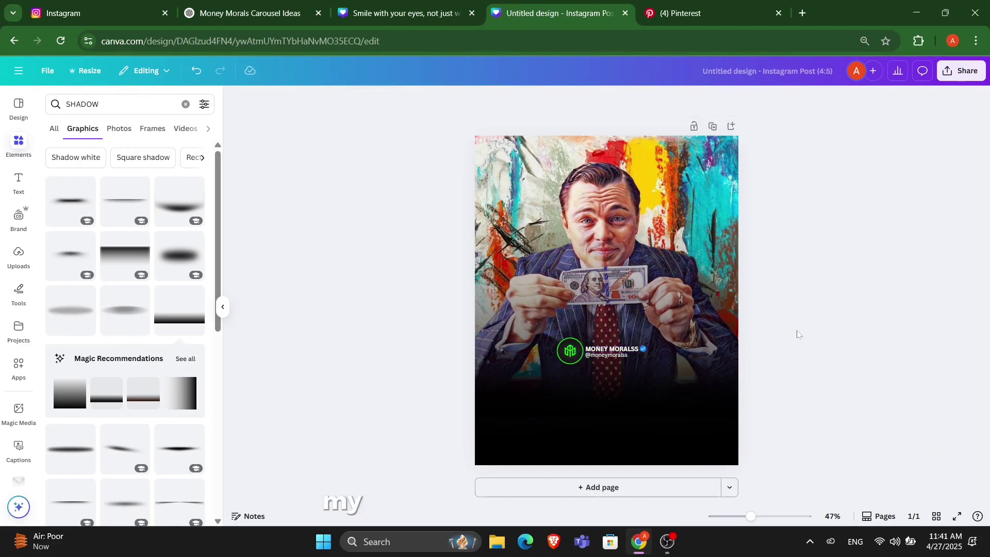
Step: Scroll through the side panel, then bring up the Apps directory
scroll(798, 336, up, 3)
scroll(798, 334, down, 1)
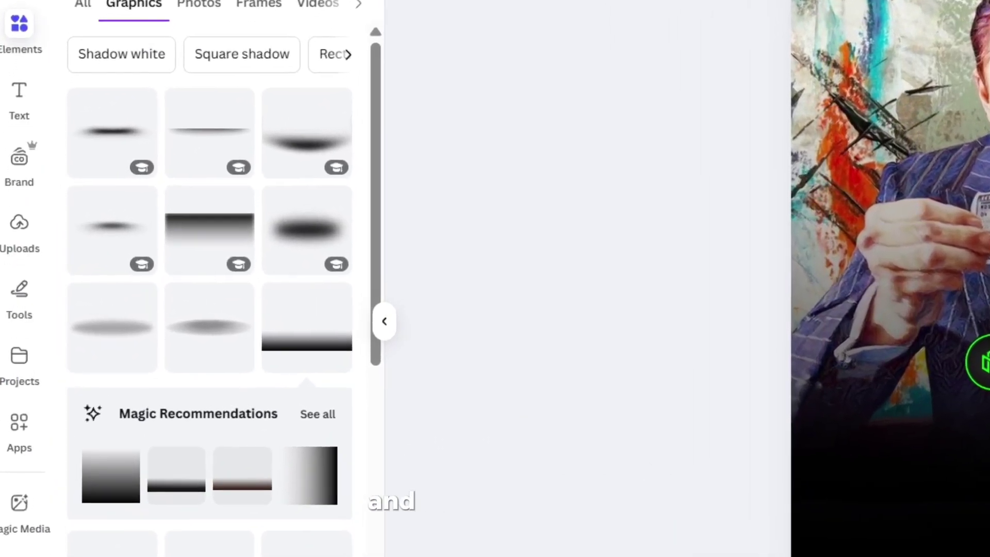
scroll(9, 439, down, 5)
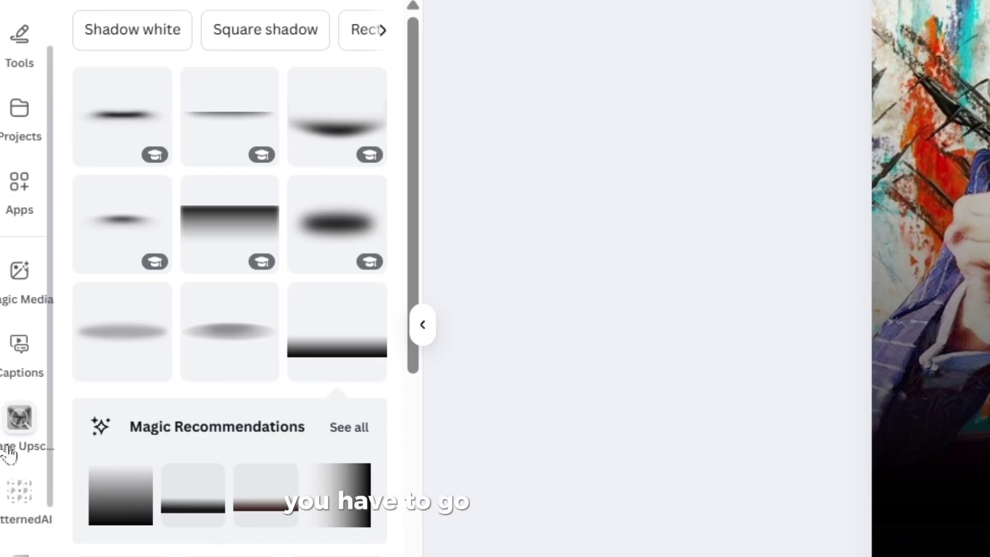
scroll(11, 428, up, 2)
scroll(11, 402, down, 2)
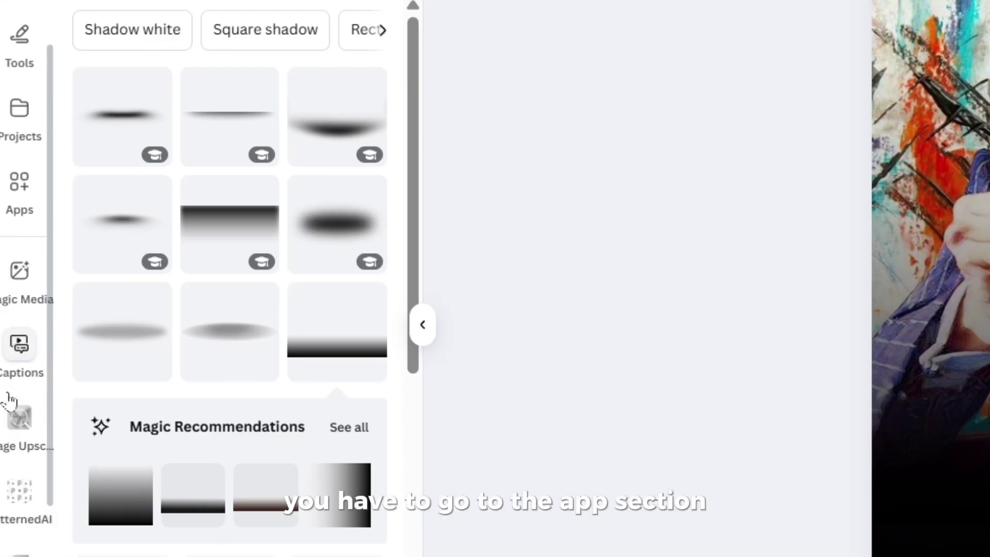
click(22, 189)
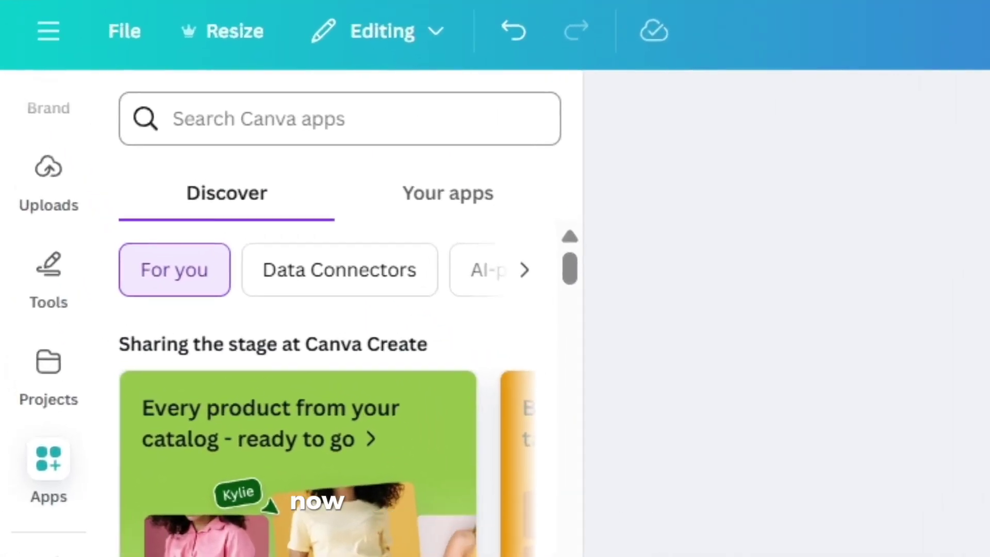
Step: Search the apps for 'FONT FRAME' and launch FontFrame
click(258, 119)
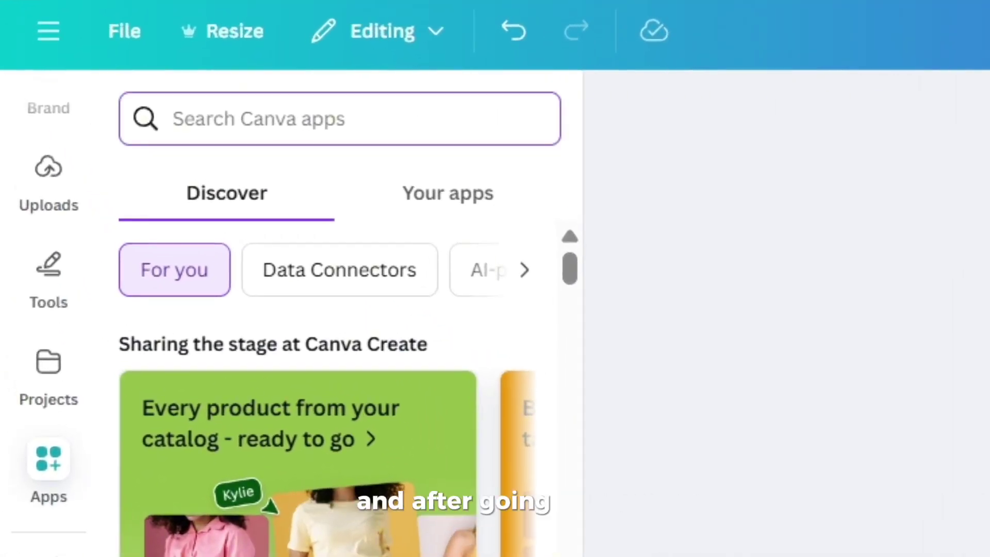
text(FONT FRAME)
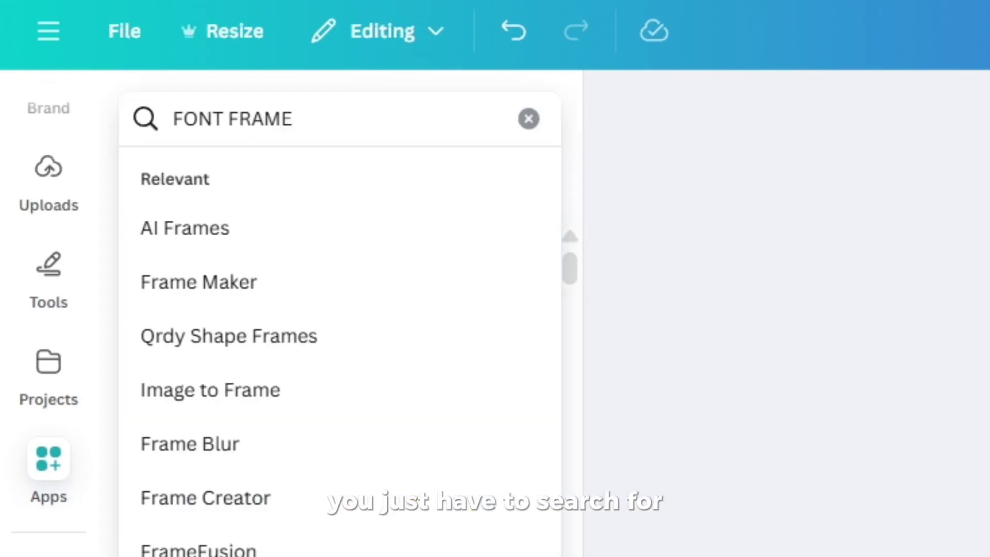
key(Return)
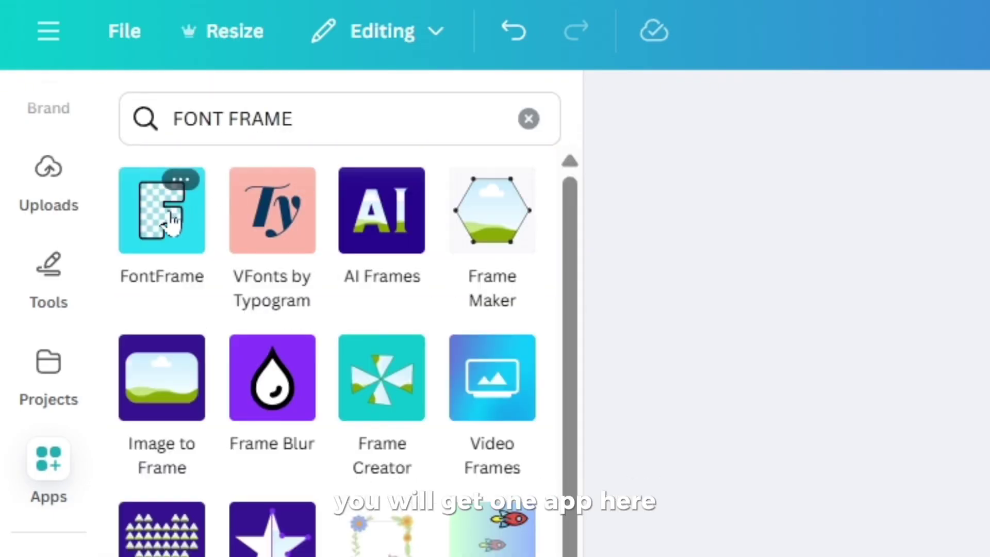
click(172, 219)
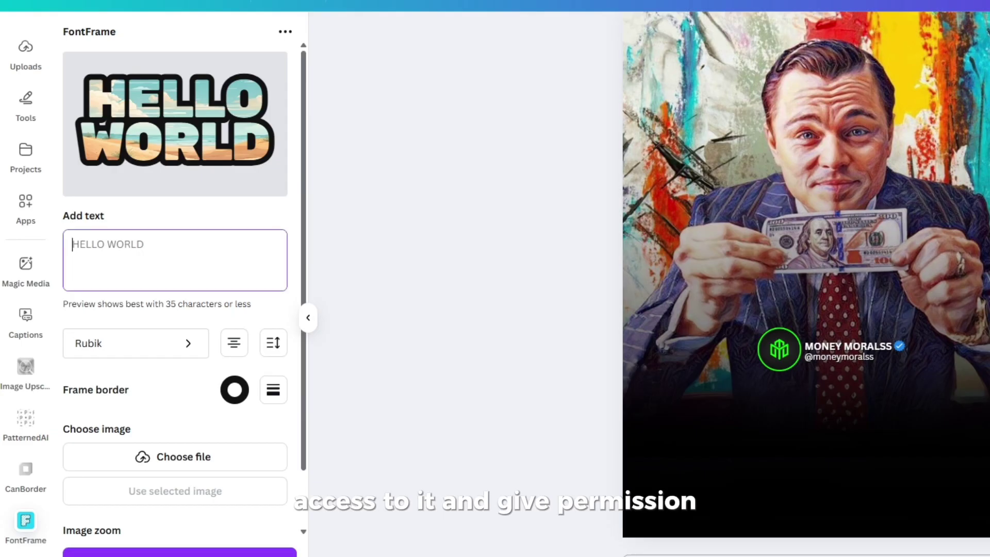
Step: Enter the headline 'HOW TO / ACTUALLY GET / RICH (NO FLUFF)' on three lines
text(HOW TO ACT)
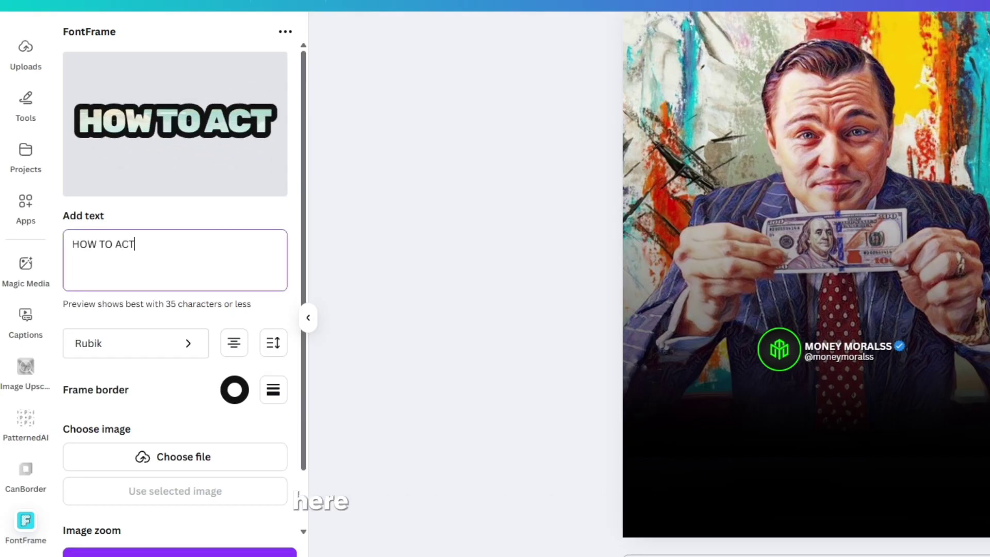
key(BackSpace)
key(BackSpace)
key(BackSpace)
key(BackSpace)
key(Return)
text(ACTUALLY GET)
key(BackSpace)
text(T)
key(Return)
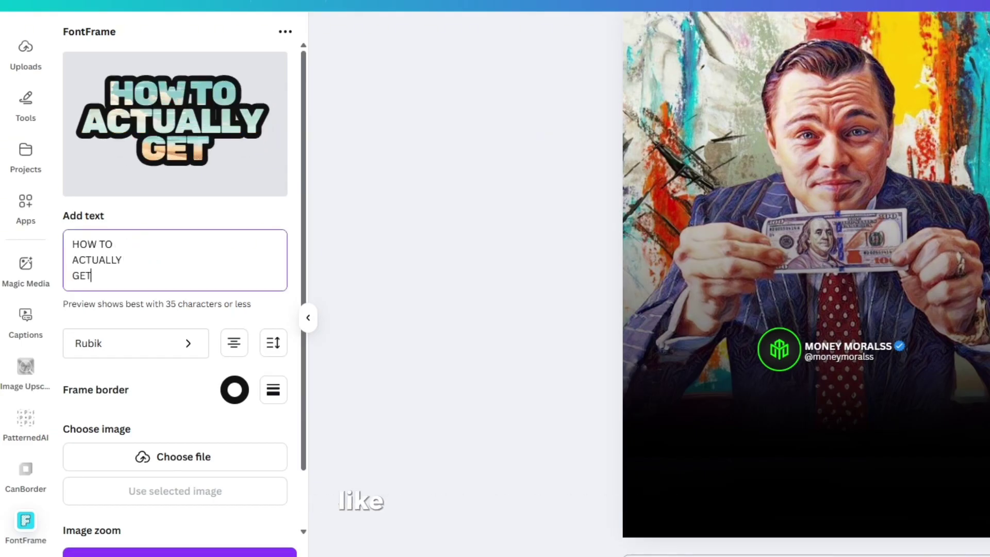
text(RICH ())
key(Left)
text(NO FLUFF)
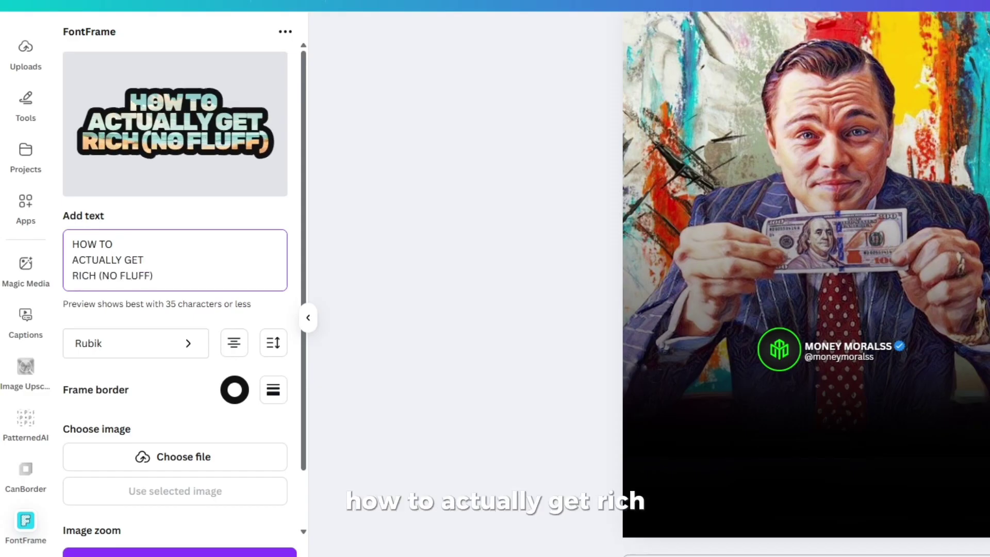
Step: Set the headline font to Antonio with line spacing 1.25 and letter spacing 40
click(157, 356)
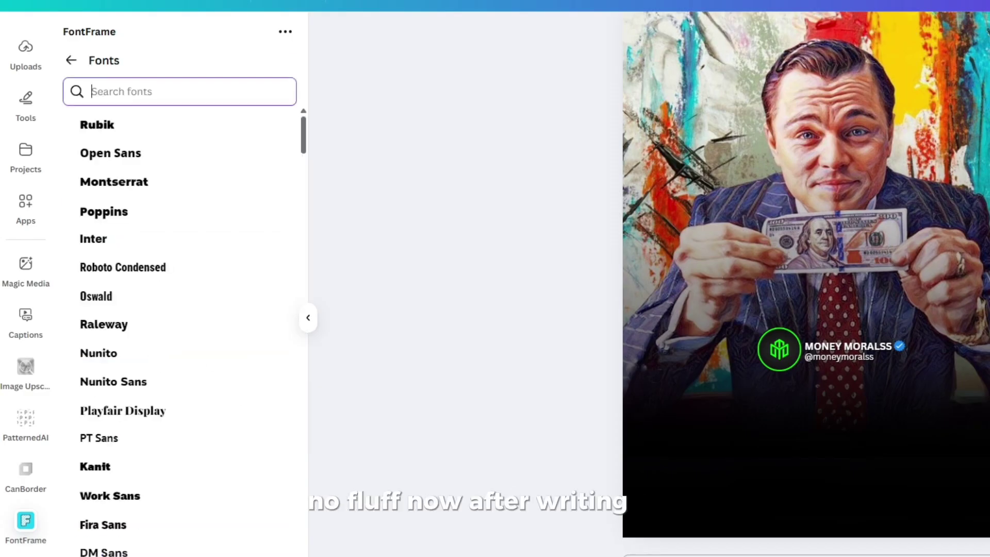
text(ANTON)
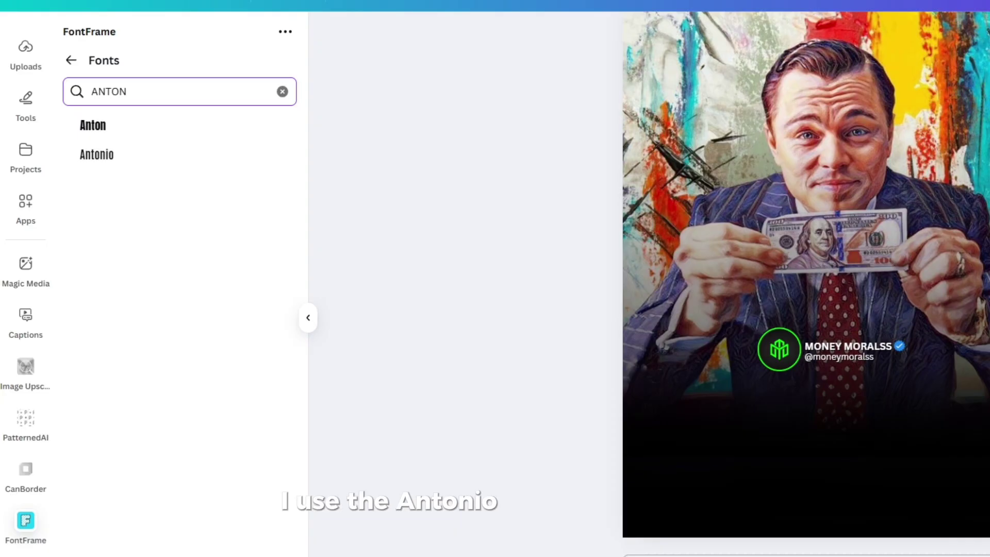
click(129, 152)
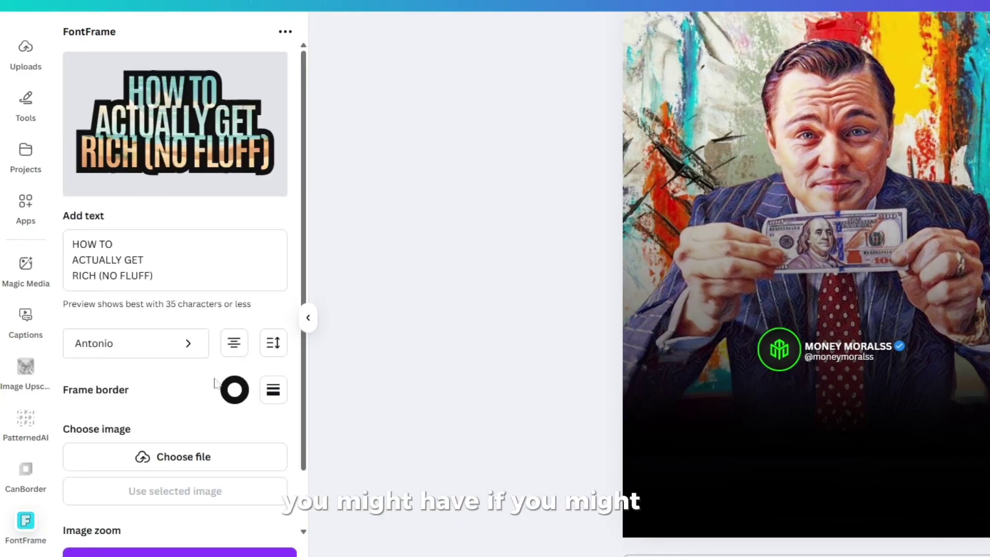
click(273, 343)
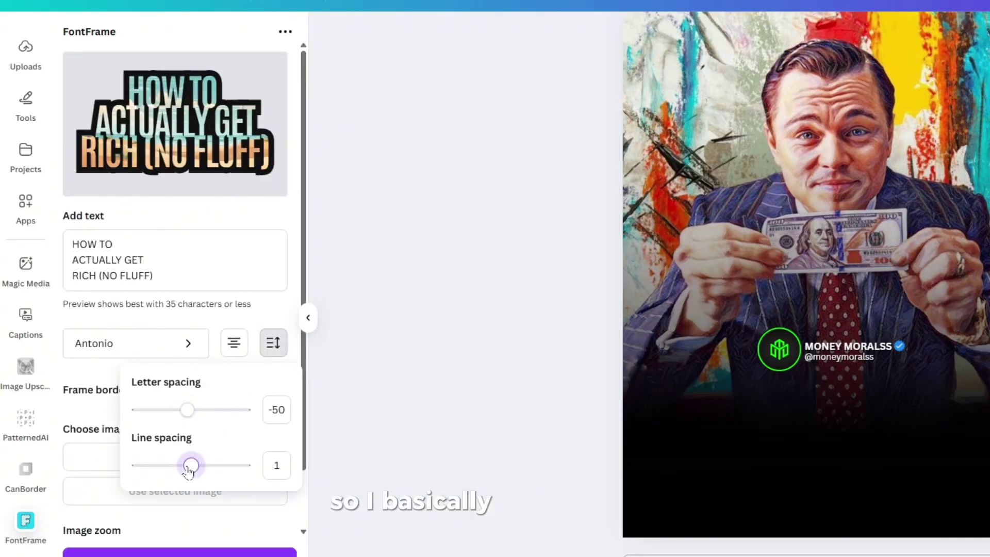
drag(190, 467, 219, 467)
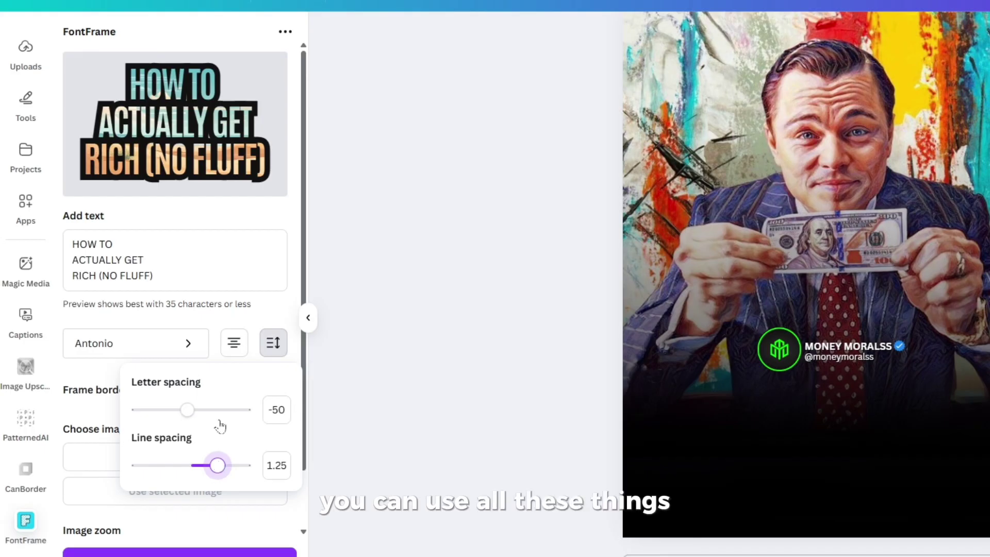
mouse_move(189, 413)
mouse_down()
mouse_move(209, 415)
mouse_move(195, 416)
mouse_up()
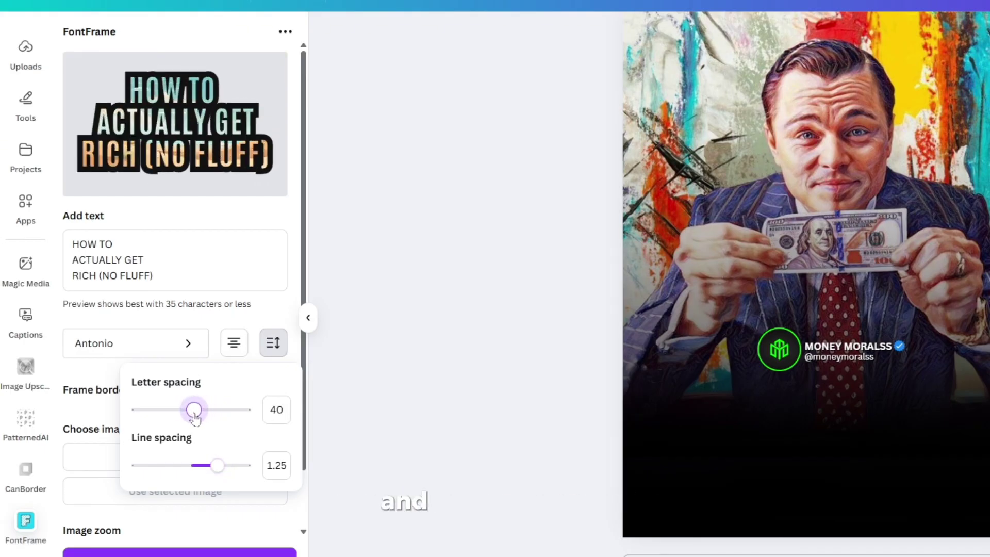
click(273, 343)
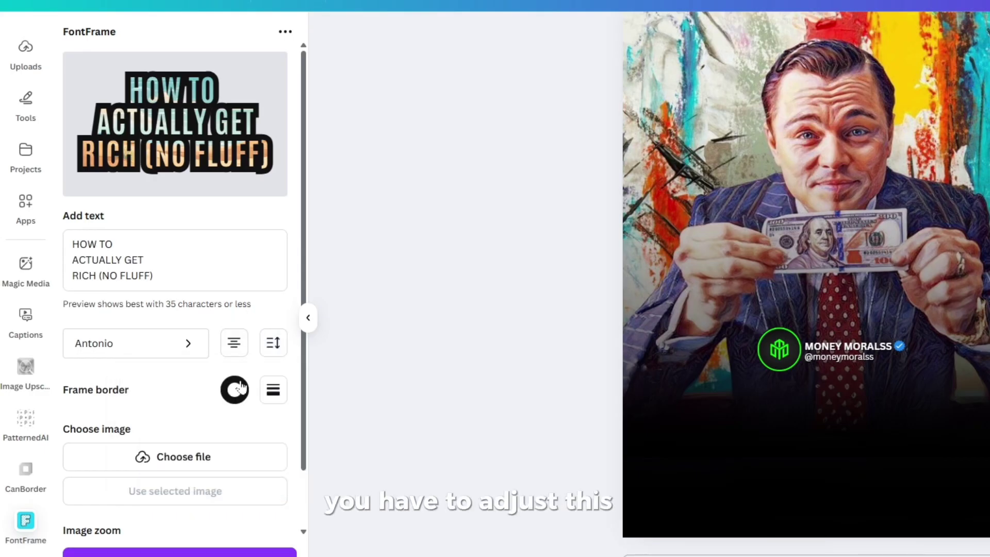
Step: Reduce the FontFrame border weight to 0
click(273, 389)
drag(208, 469, 110, 455)
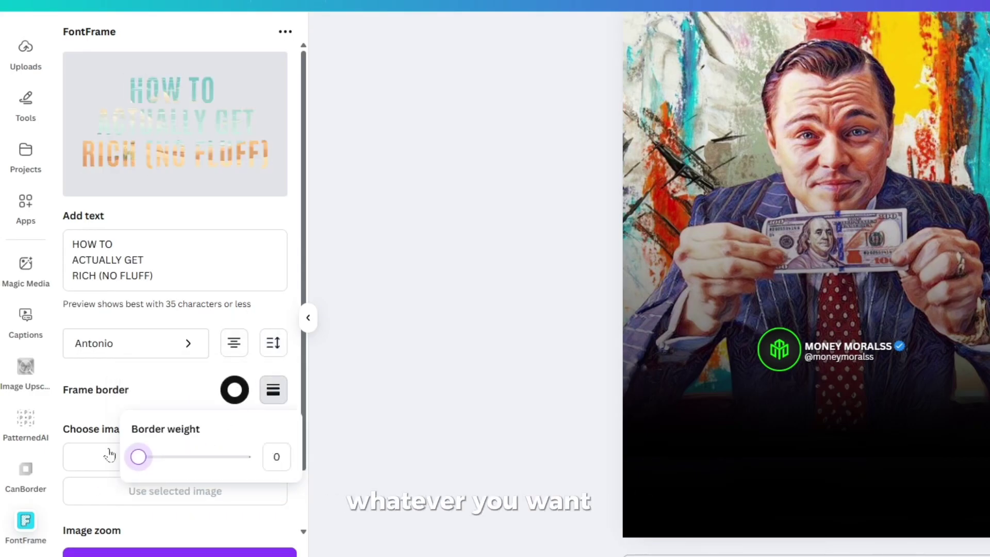
click(145, 376)
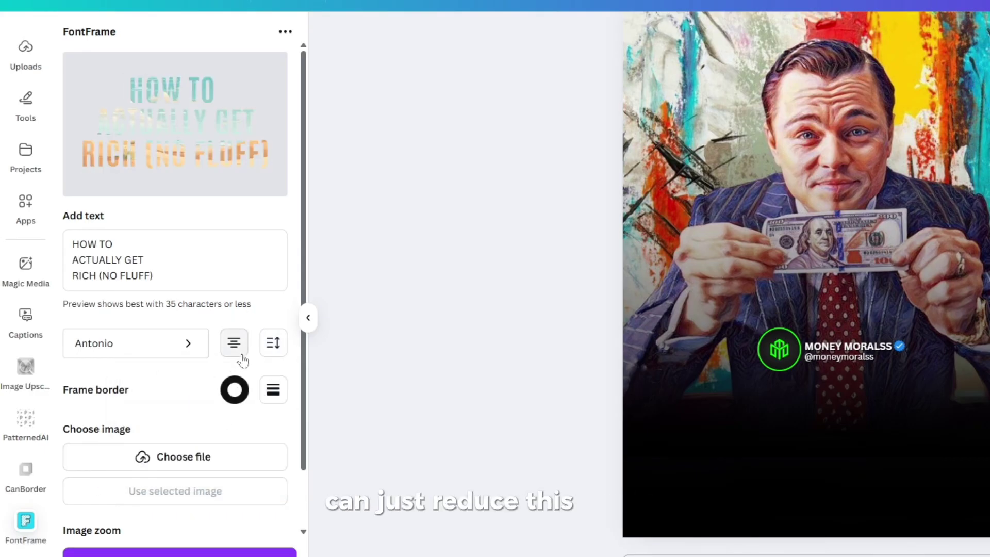
click(272, 341)
Step: Fill the headline with the green texture 'Untitled design (80).png' and add it to the post
click(109, 405)
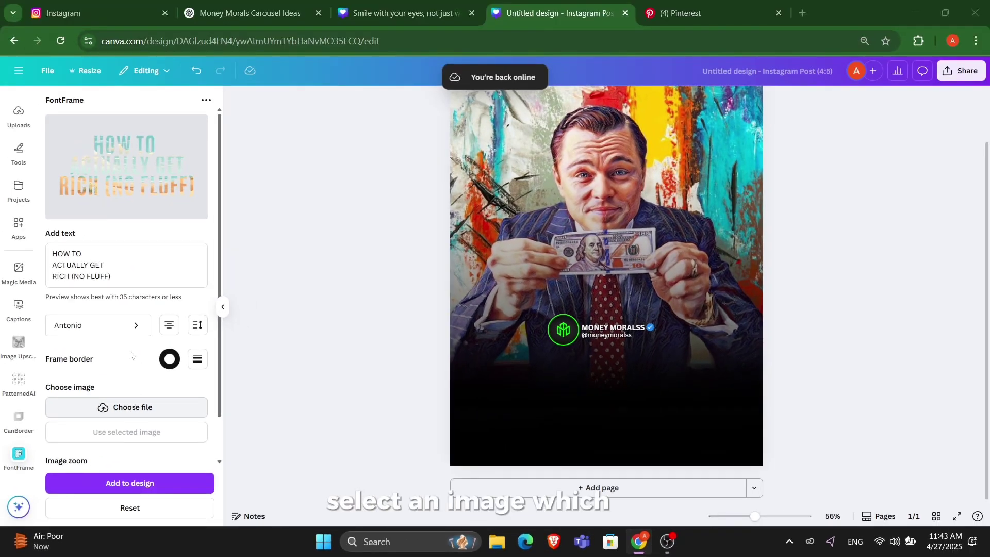
click(126, 407)
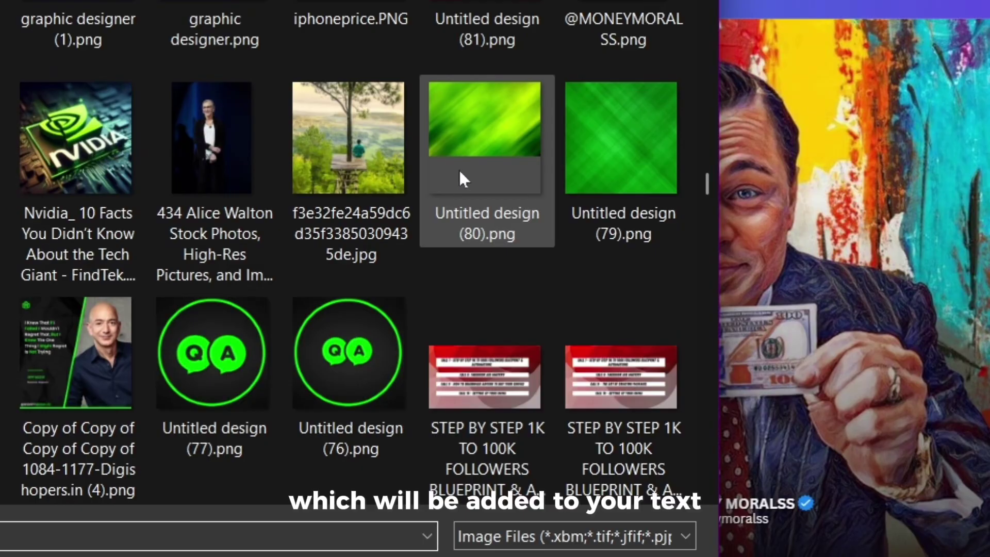
click(459, 170)
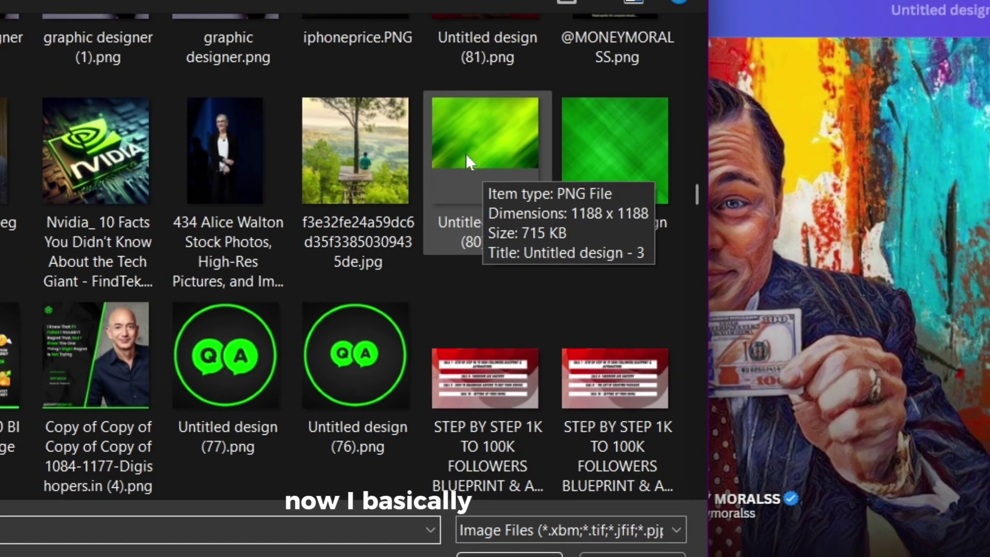
click(474, 526)
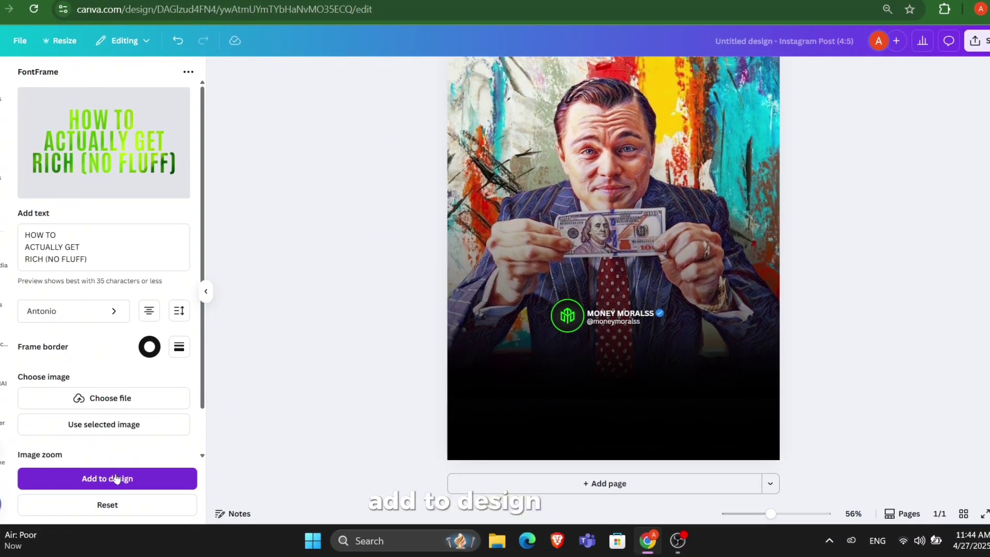
click(116, 478)
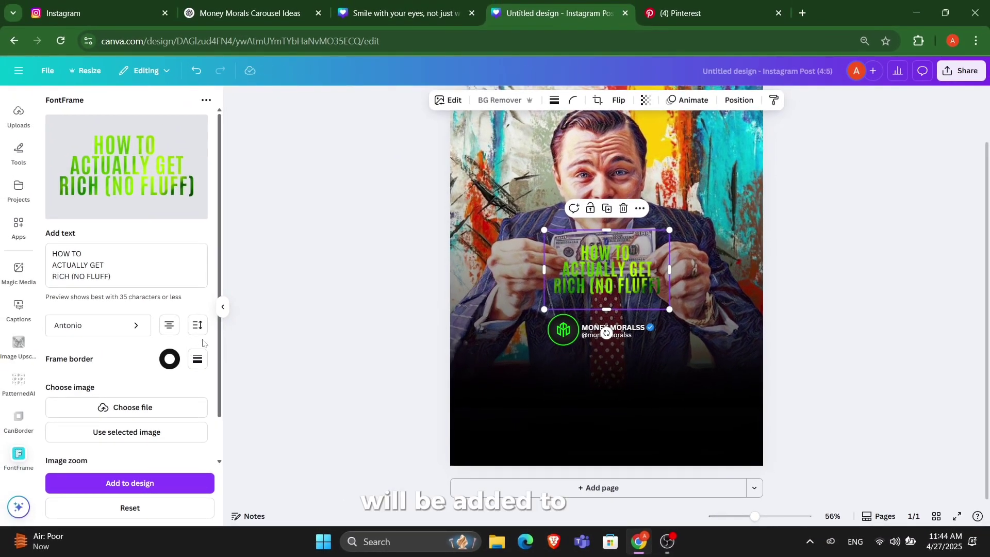
Step: Drop the blue texture image onto the post, resize it, and apply it as the headline texture
click(142, 407)
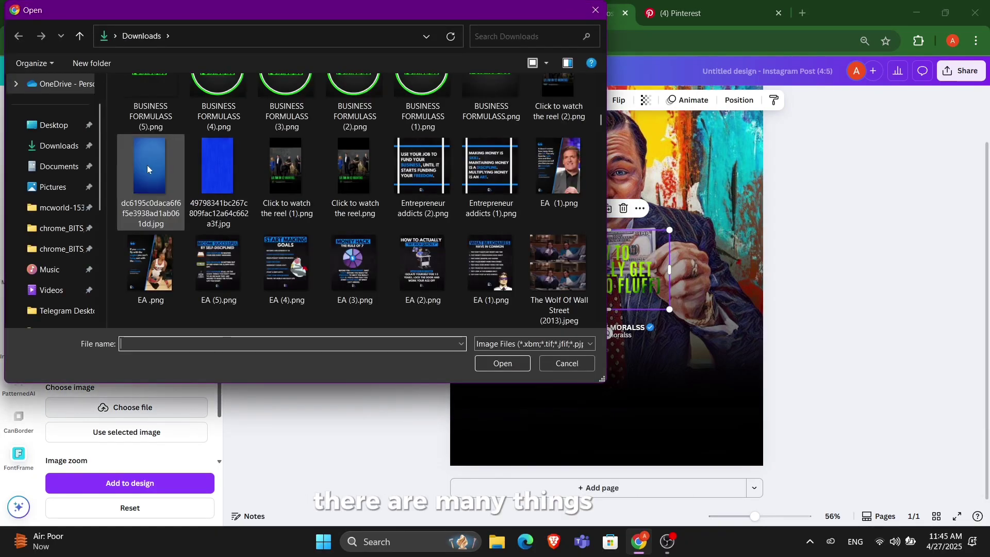
drag(150, 170, 658, 364)
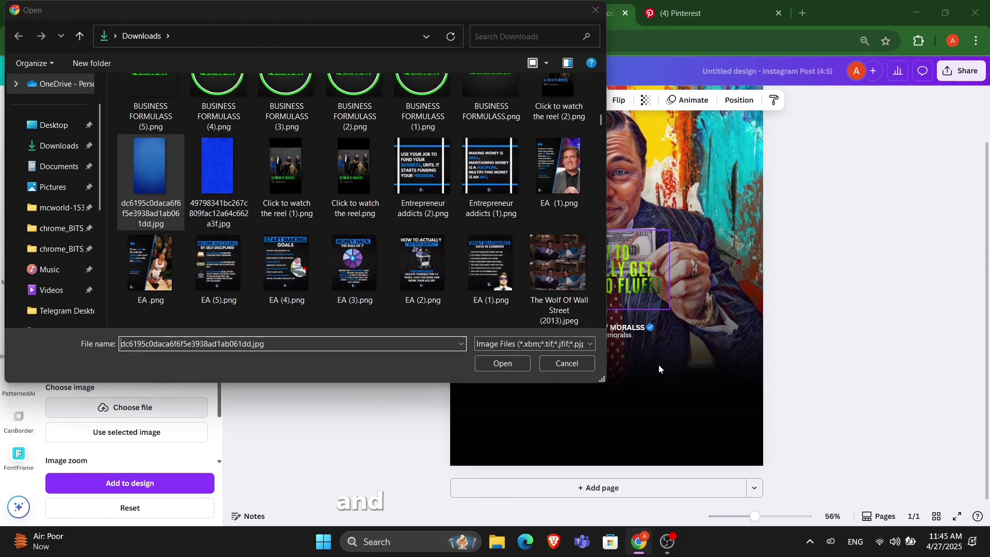
key(Escape)
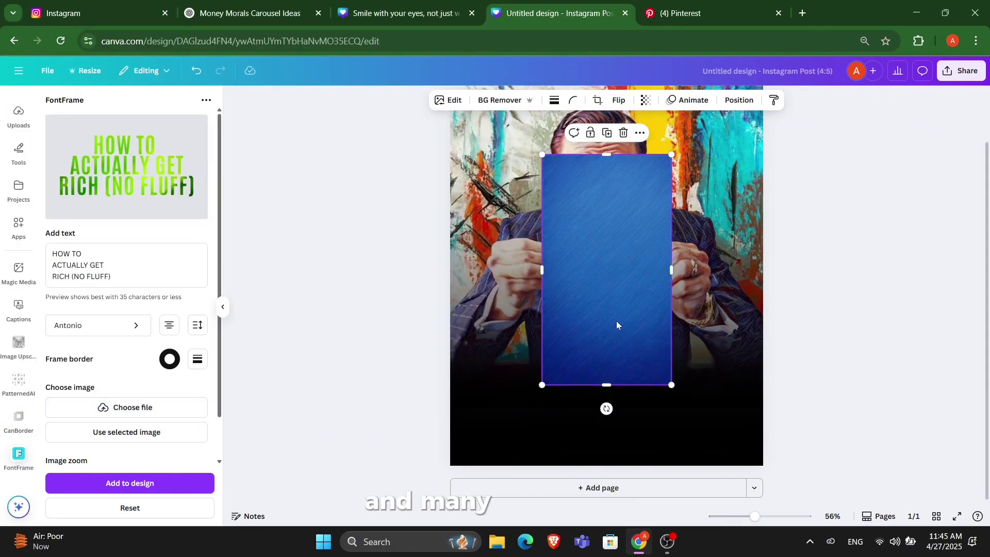
mouse_move(598, 297)
mouse_down()
mouse_move(629, 285)
mouse_move(590, 294)
mouse_up()
drag(656, 391, 673, 421)
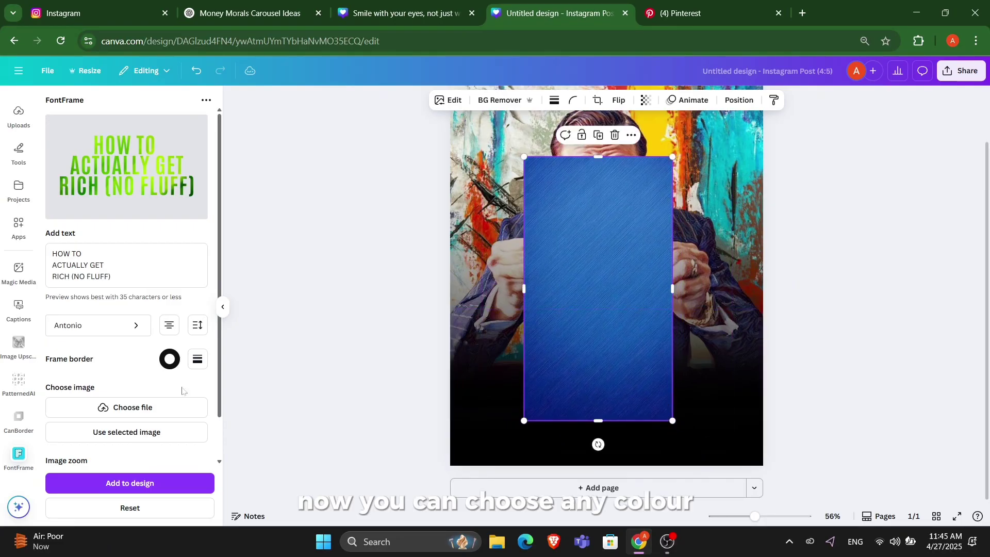
click(128, 433)
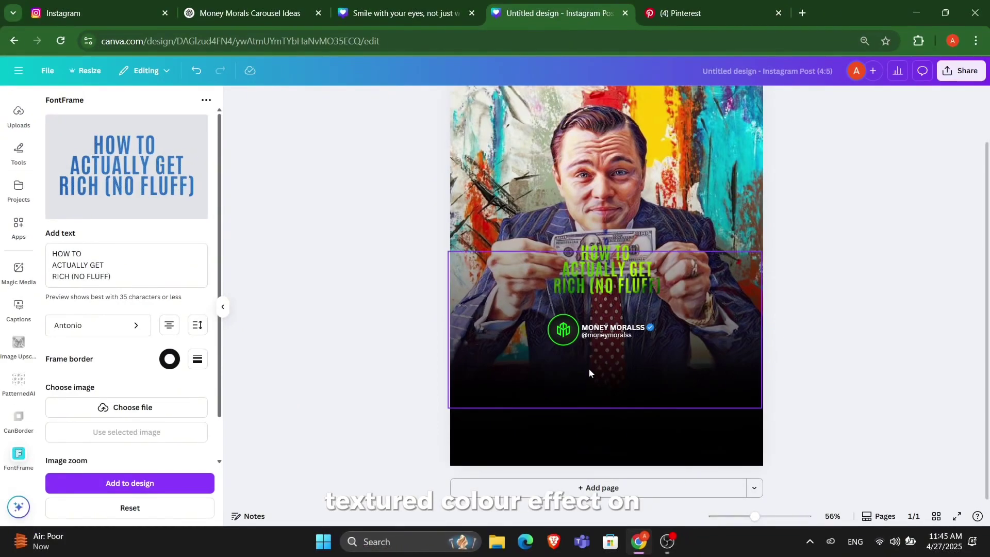
click(621, 274)
Step: Try the blue headline enlarged under the logo on the dark bottom area, then delete it
drag(645, 304, 812, 504)
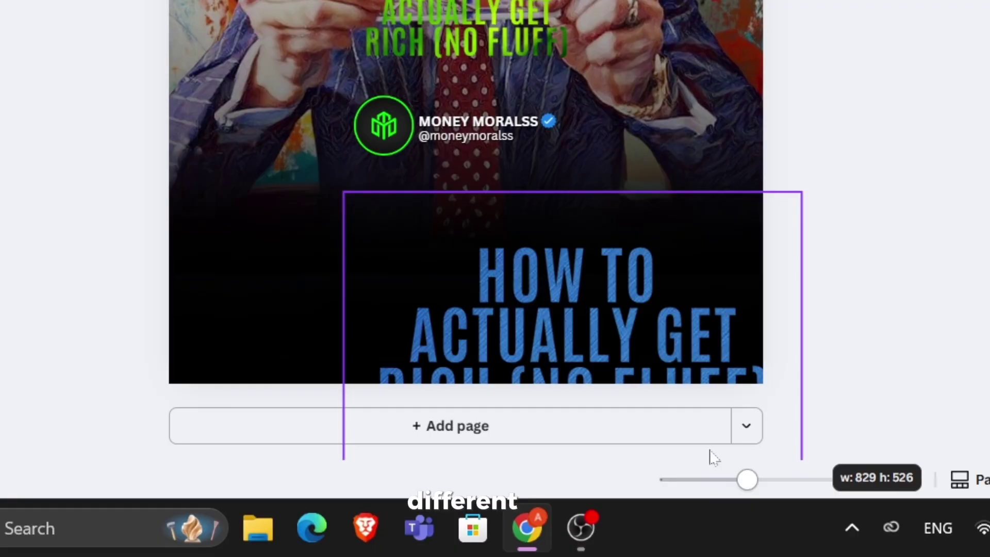
drag(640, 333, 592, 306)
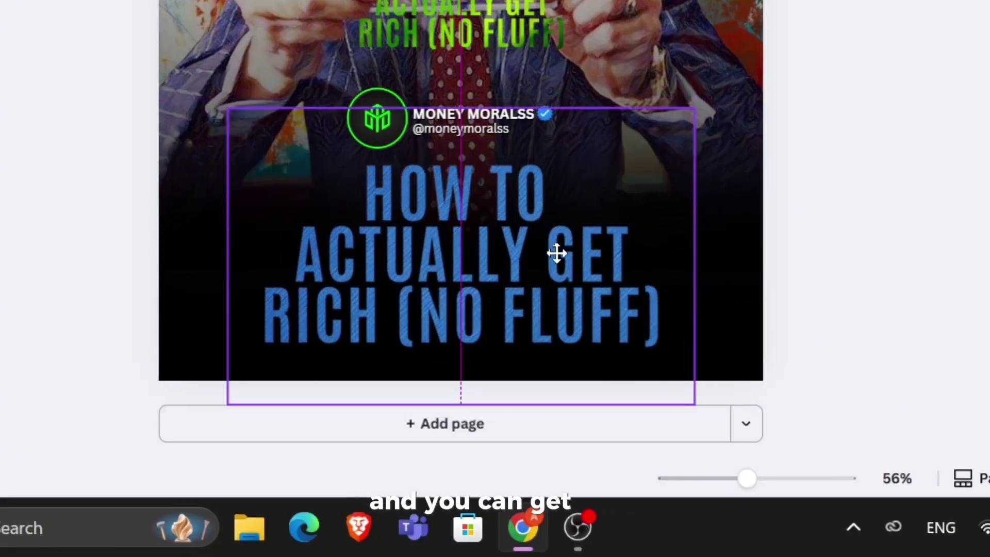
drag(556, 252, 556, 252)
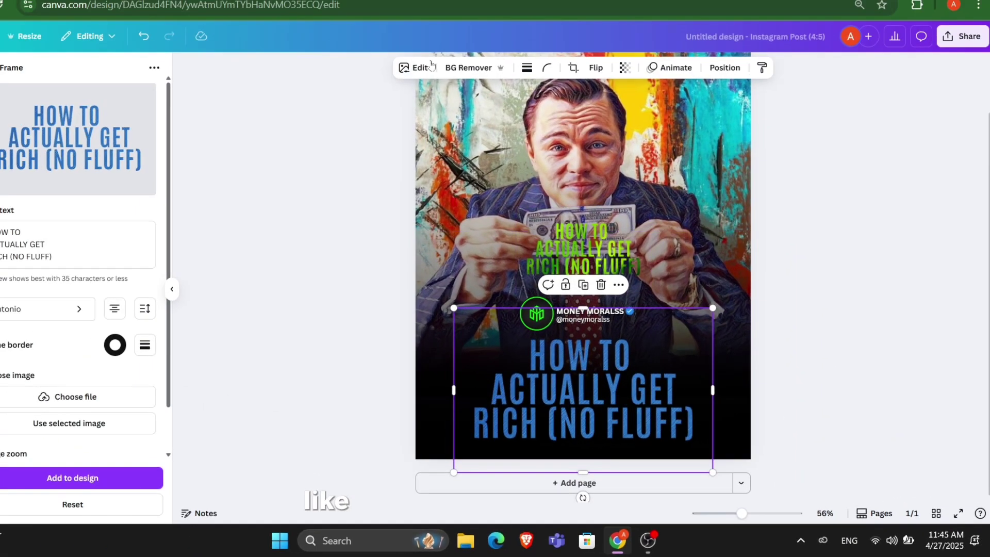
key(Delete)
Step: Move the green headline onto the dark bottom area, enlarge it and centre it
drag(602, 230, 570, 365)
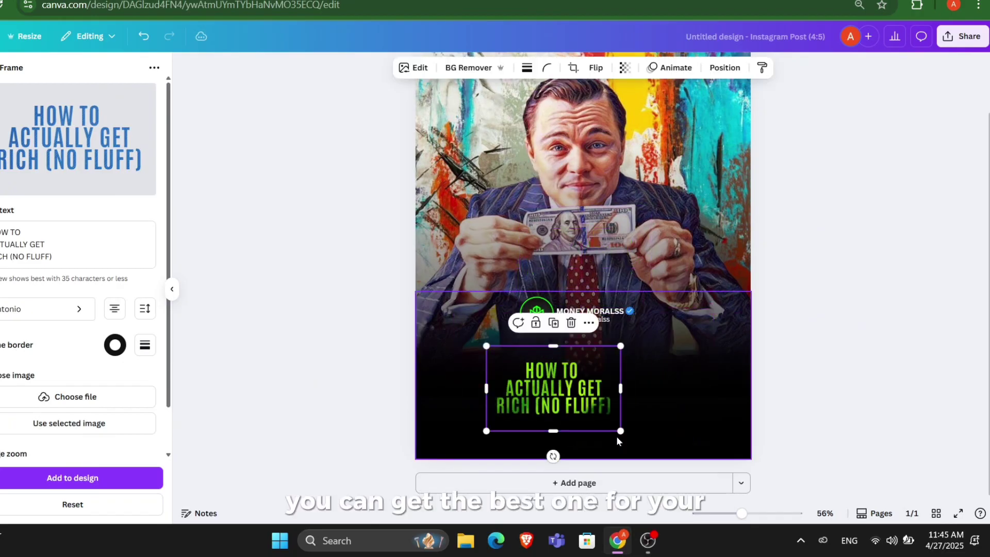
drag(618, 435, 711, 487)
drag(639, 414, 629, 405)
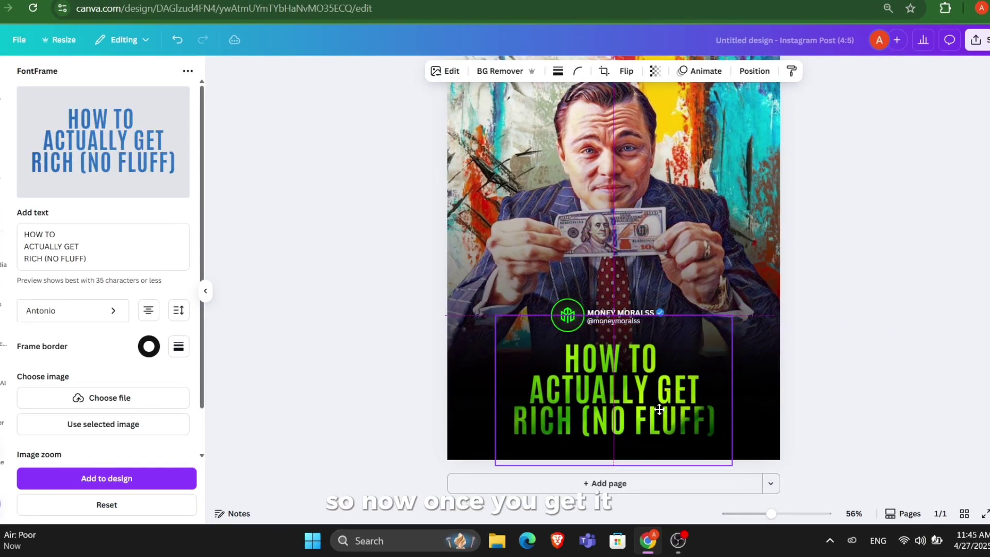
click(914, 325)
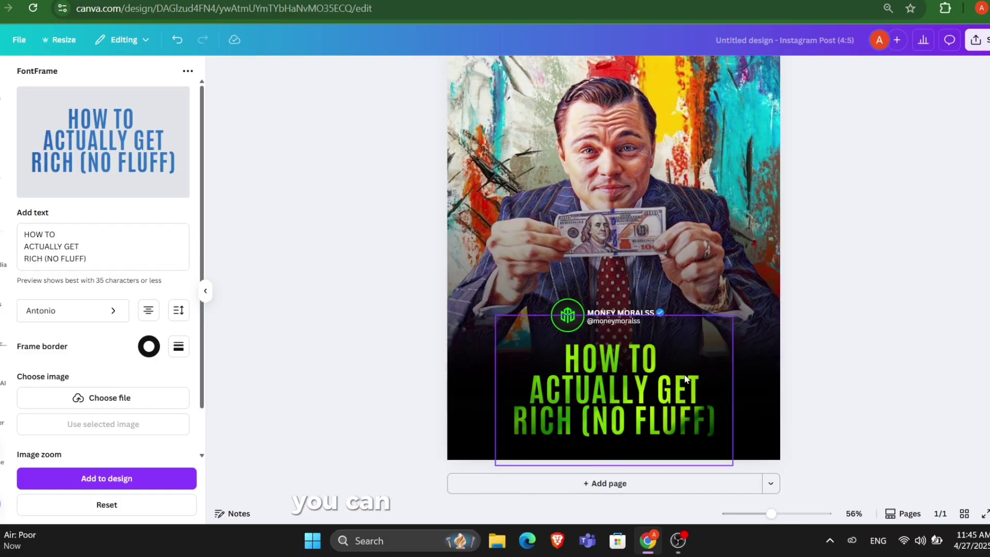
click(646, 387)
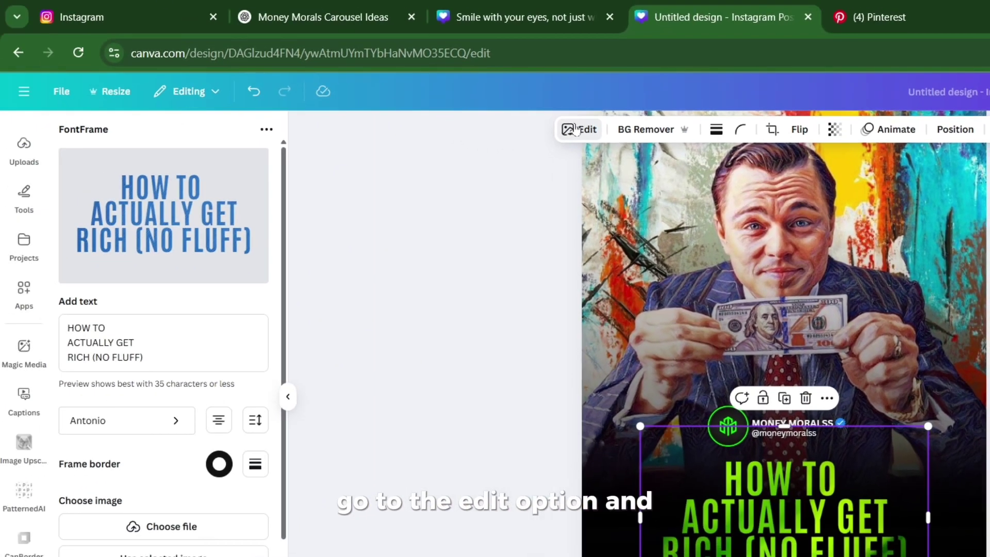
Step: Adjust the green headline to brightness 23, vibrance 88 and clarity 29
click(408, 93)
click(196, 149)
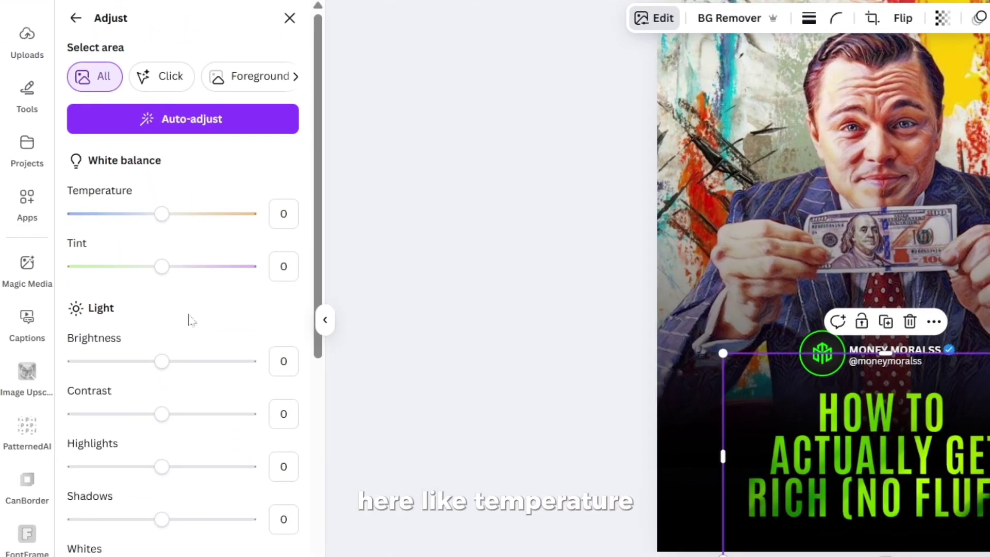
scroll(216, 405, down, 4)
drag(162, 174, 180, 174)
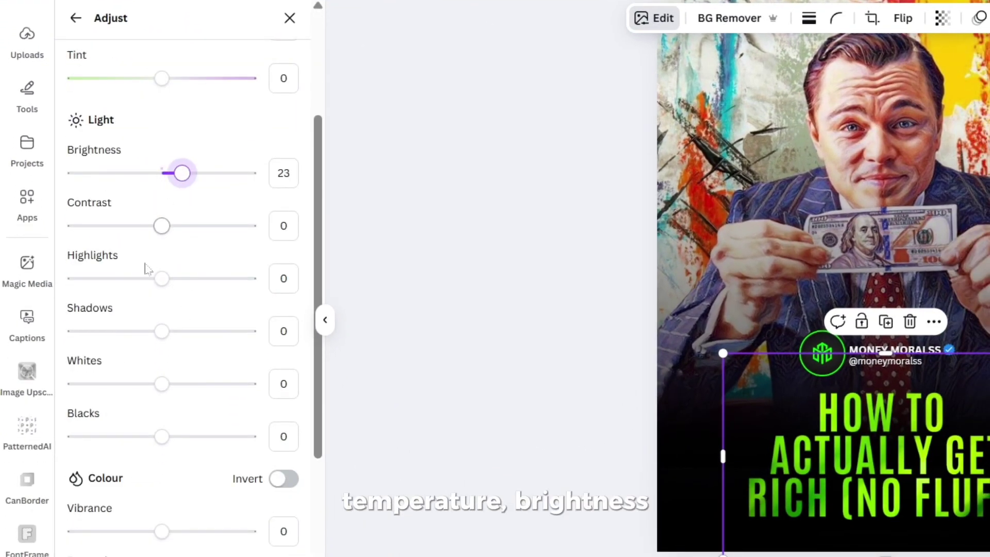
scroll(146, 267, up, 5)
drag(162, 215, 133, 215)
drag(162, 265, 96, 266)
scroll(154, 309, down, 6)
drag(162, 247, 245, 248)
drag(162, 505, 189, 506)
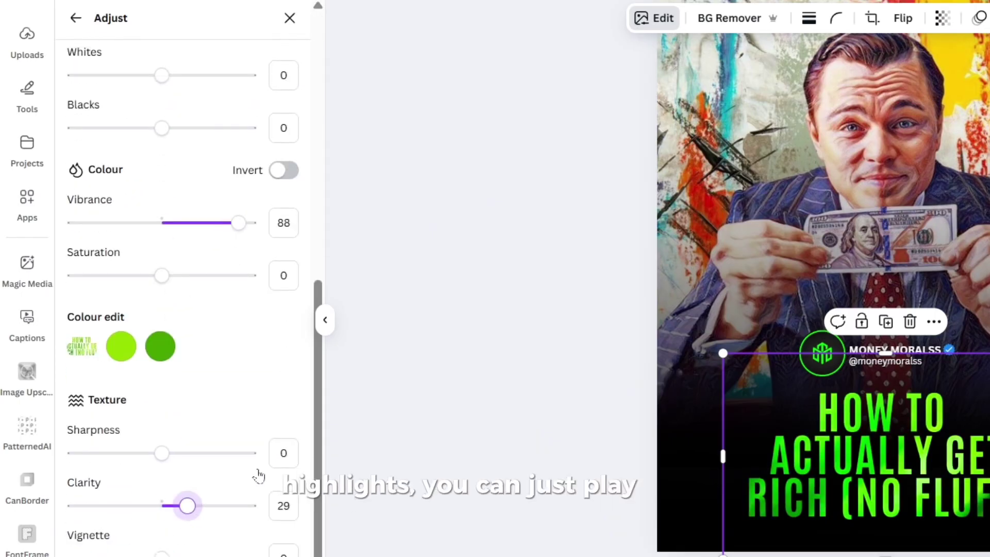
drag(259, 475, 436, 462)
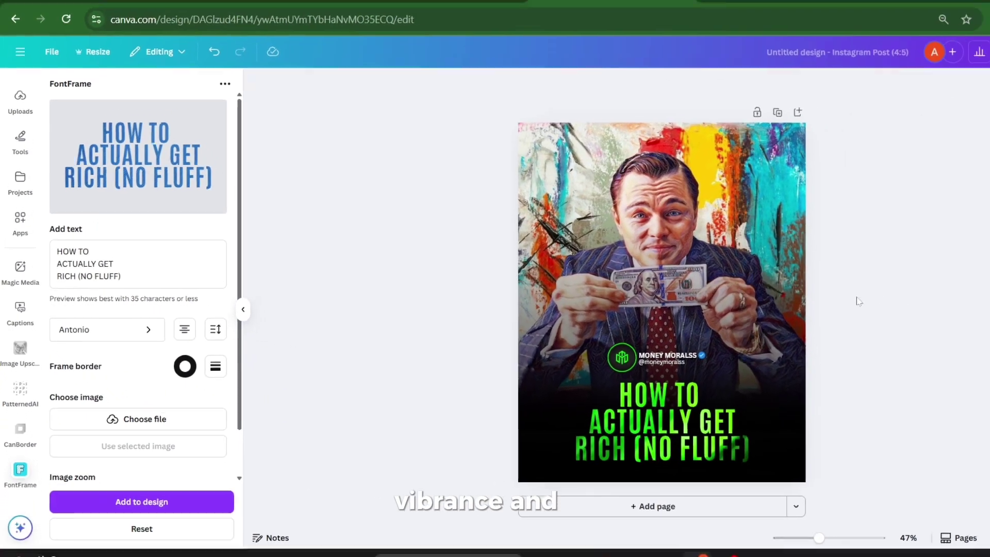
Step: Nudge the headline slightly upward and deselect it to view the finished post
scroll(856, 302, up, 2)
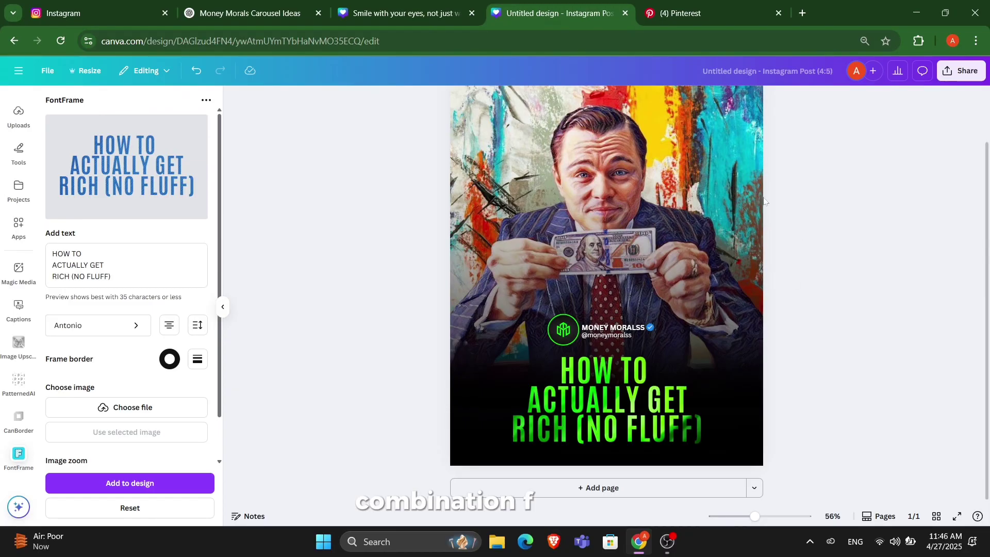
scroll(782, 291, down, 2)
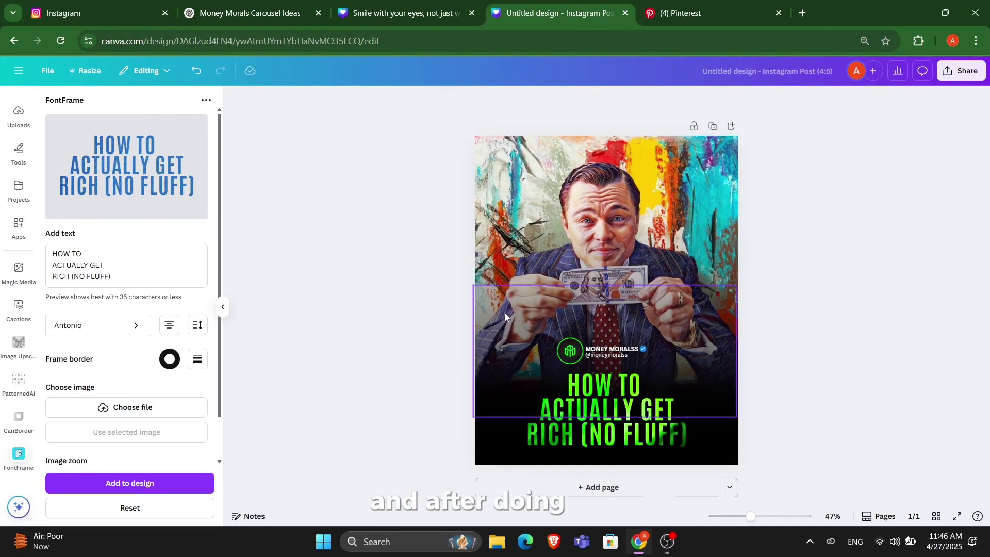
drag(505, 317, 502, 298)
click(851, 335)
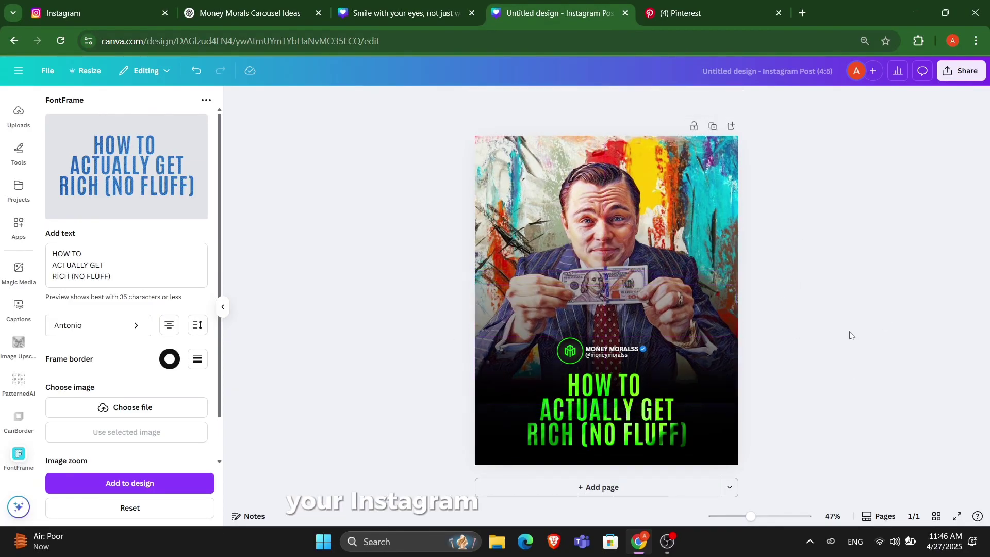
Step: On Pinterest, search for 'blue line background' and browse the results
click(487, 411)
key(ctrl+Tab)
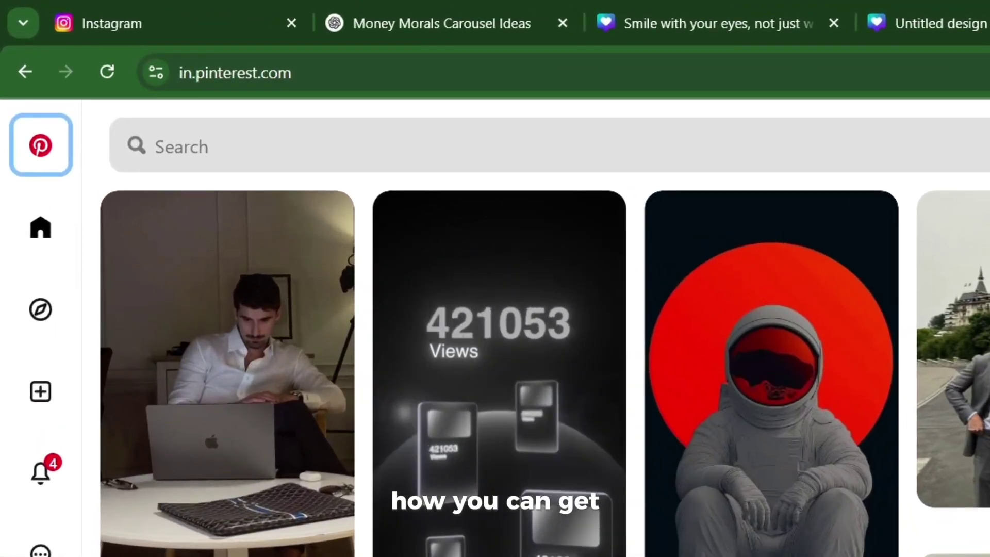
click(142, 134)
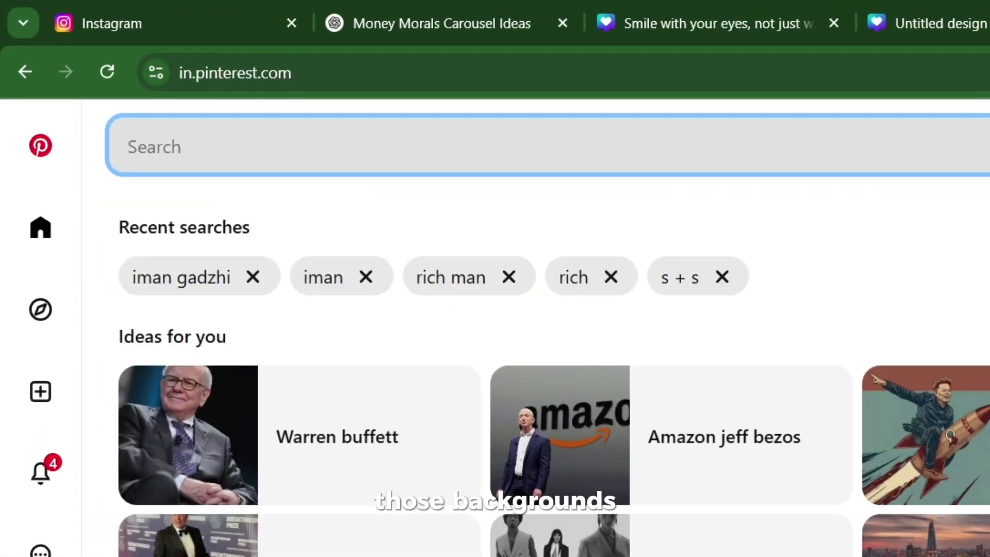
text(BLUE LINE BACK)
key(Down)
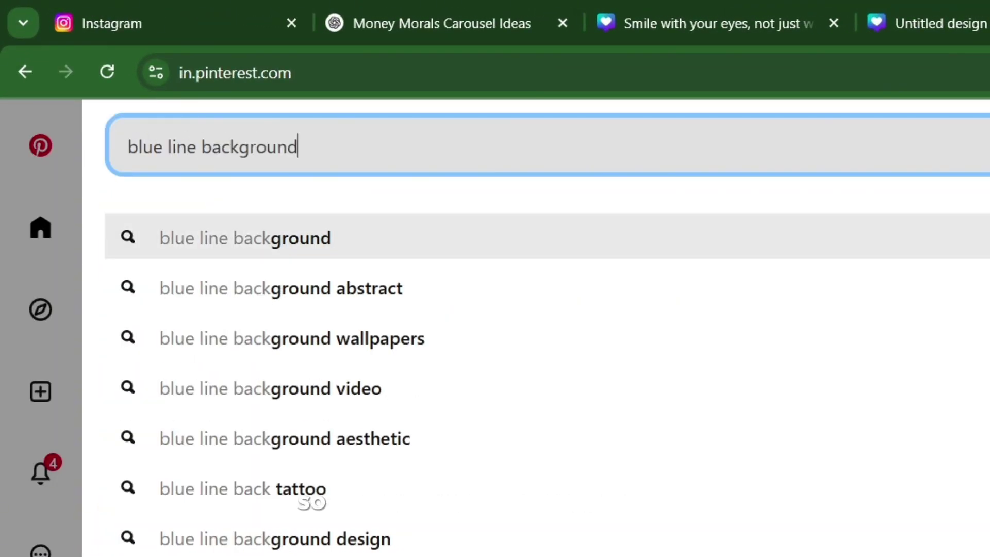
key(Return)
scroll(521, 292, down, 15)
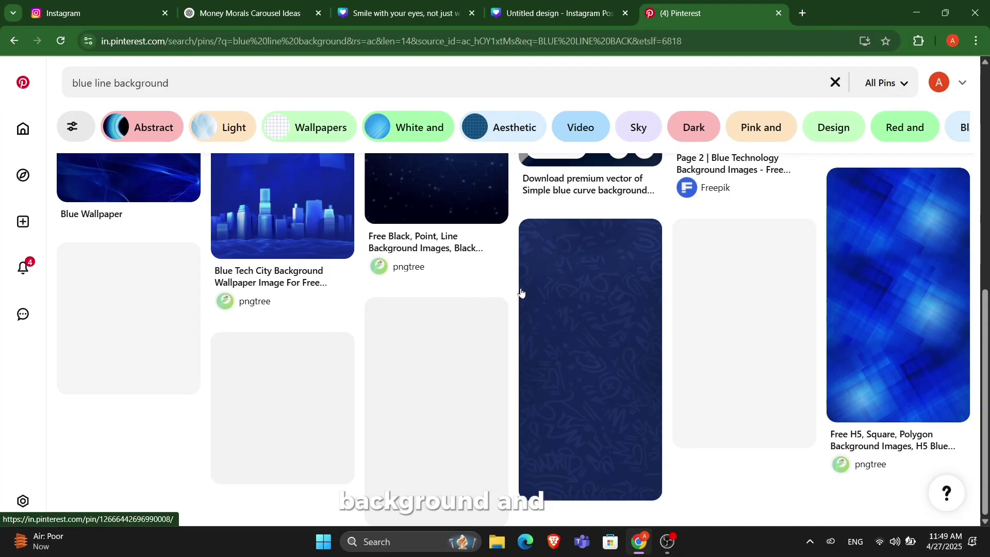
scroll(522, 293, down, 10)
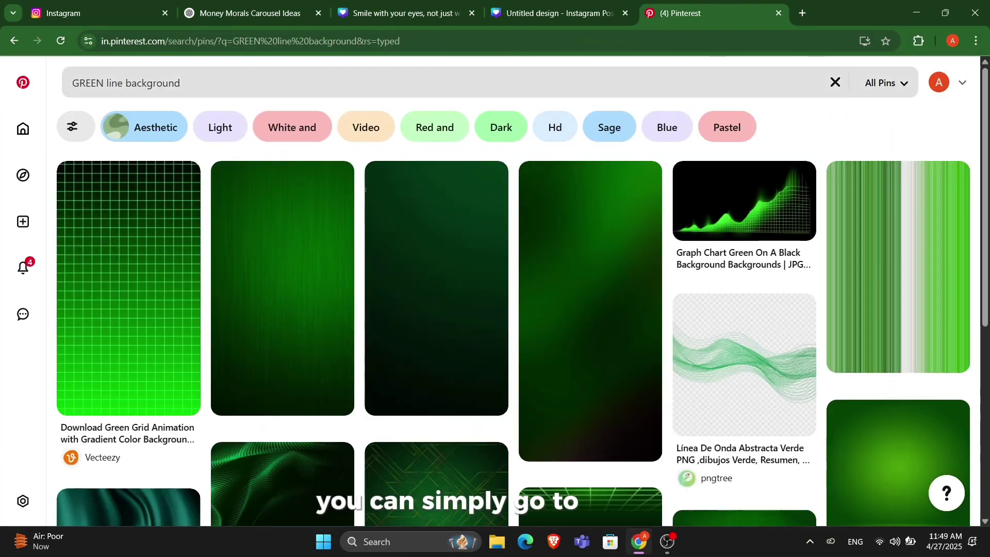
Step: Change the search to 'GOLDEN TEXTURE background', open a brushed-gold pin, then go to Instagram Explore
click(124, 83)
drag(124, 83, 45, 81)
text(GOLDEN TEXTURE)
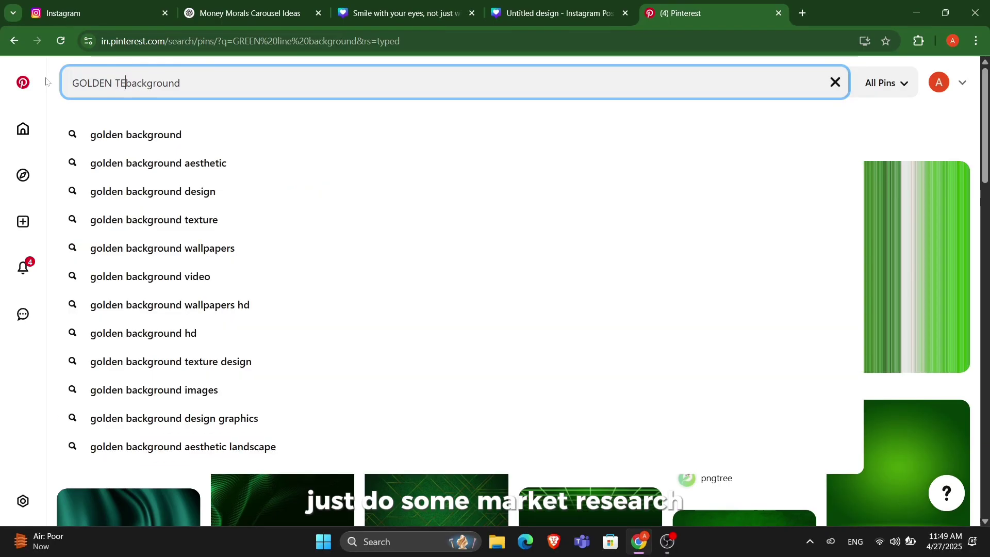
key(Return)
scroll(592, 248, down, 3)
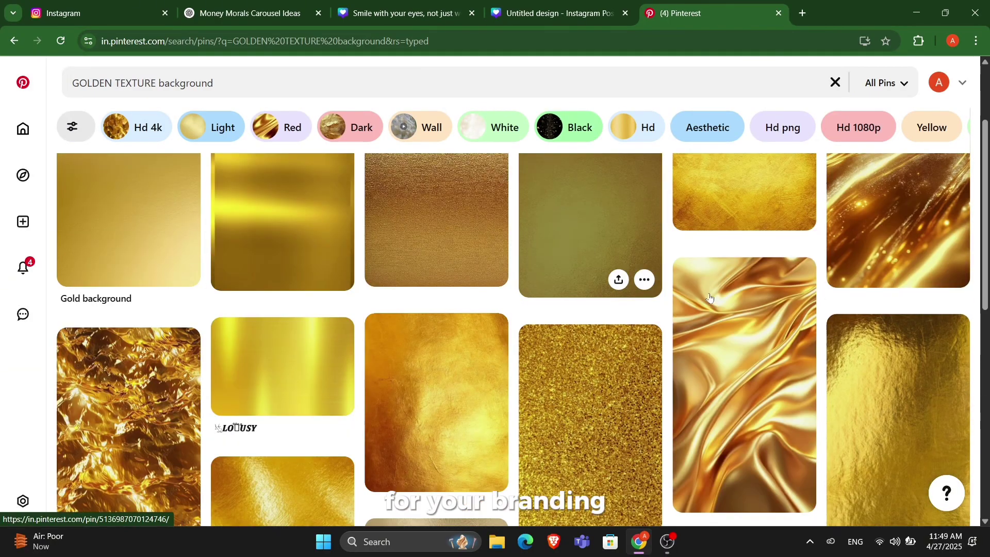
scroll(536, 299, down, 5)
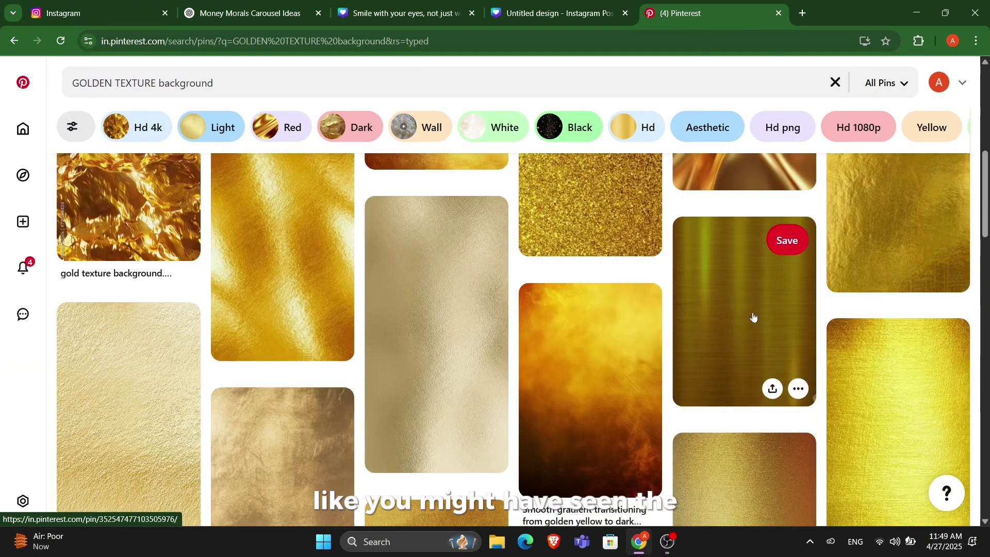
click(753, 318)
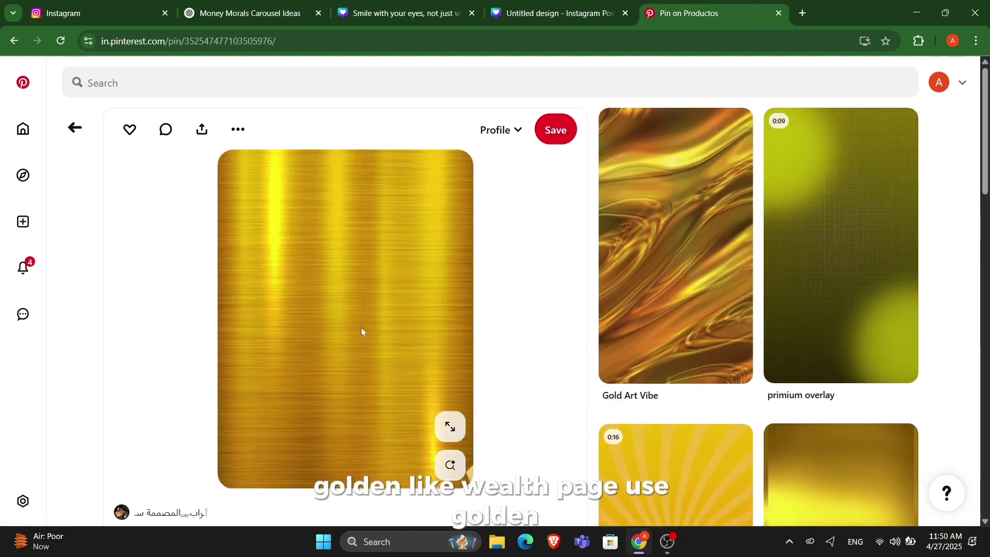
scroll(498, 284, down, 2)
scroll(499, 284, up, 2)
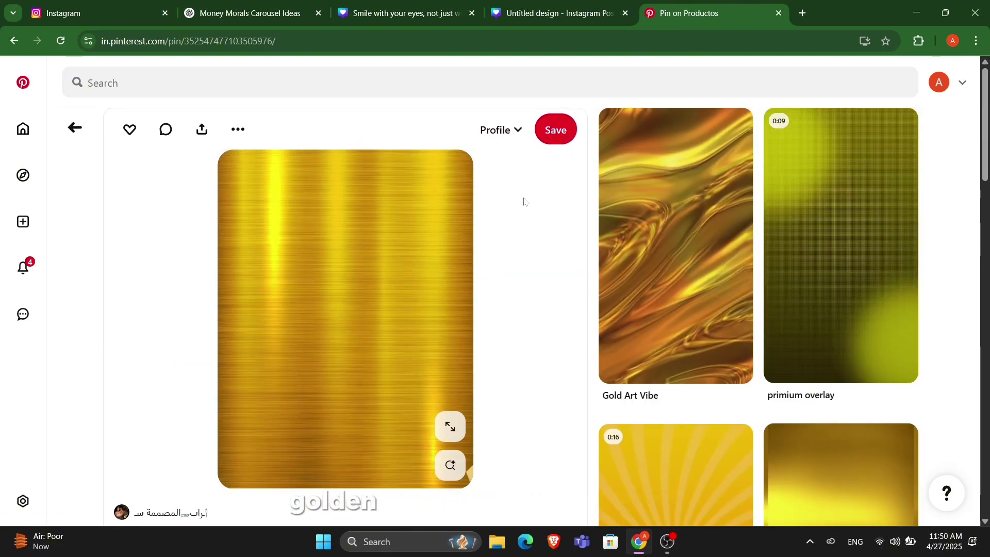
key(ctrl+1)
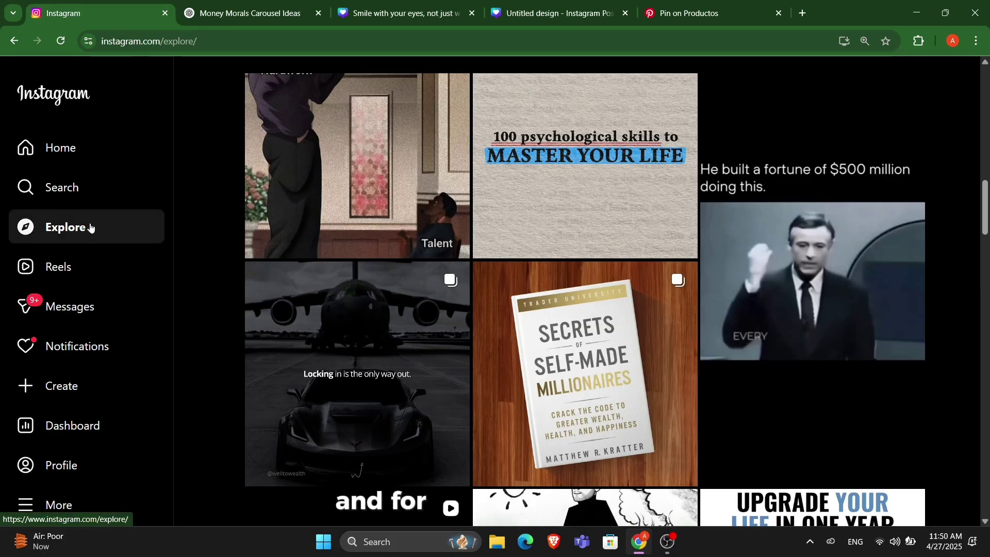
scroll(512, 261, down, 1)
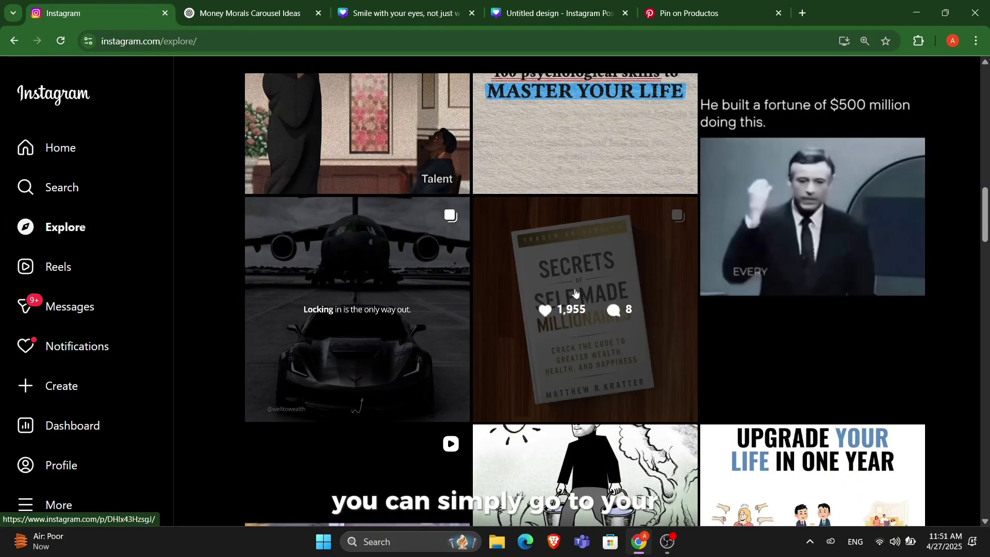
scroll(586, 188, up, 1)
scroll(592, 222, down, 3)
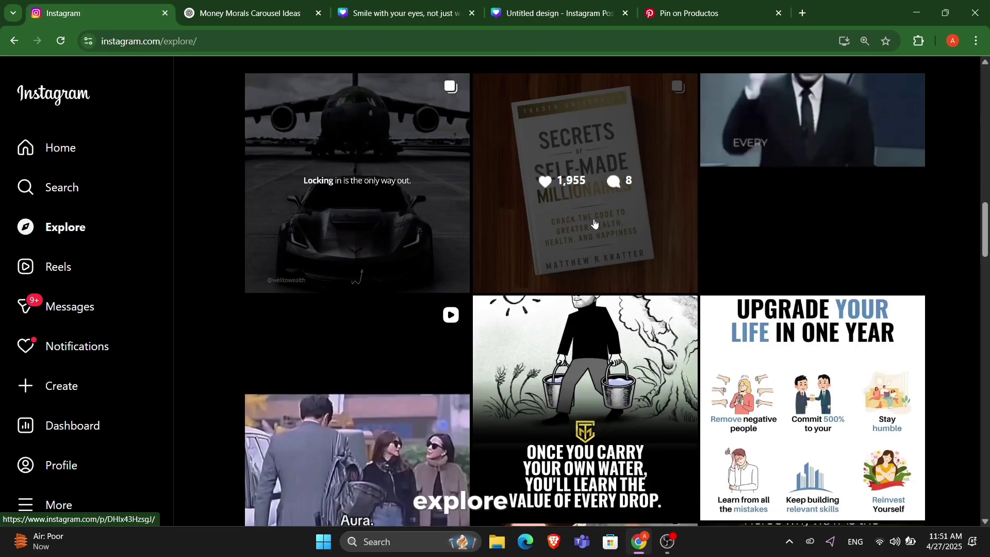
scroll(594, 223, down, 2)
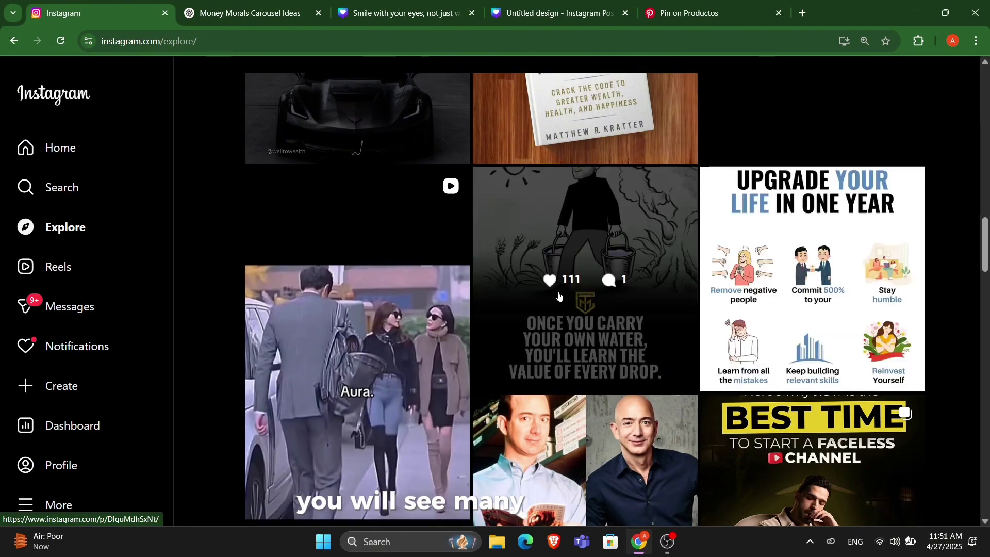
scroll(646, 327, down, 2)
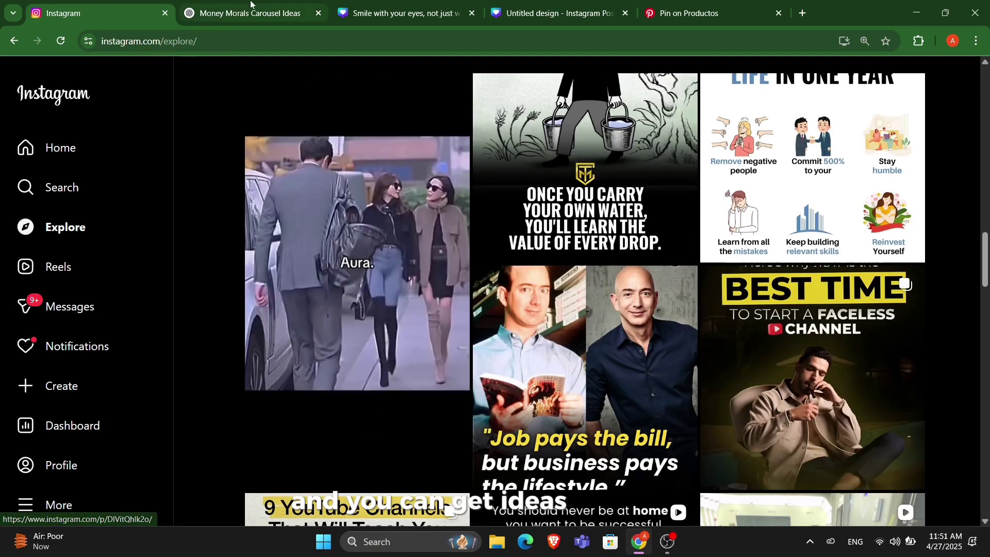
Step: Open the Money Morals Carousel Ideas chat and read through the slide scripts, briefly highlighting the second idea's heading
click(252, 12)
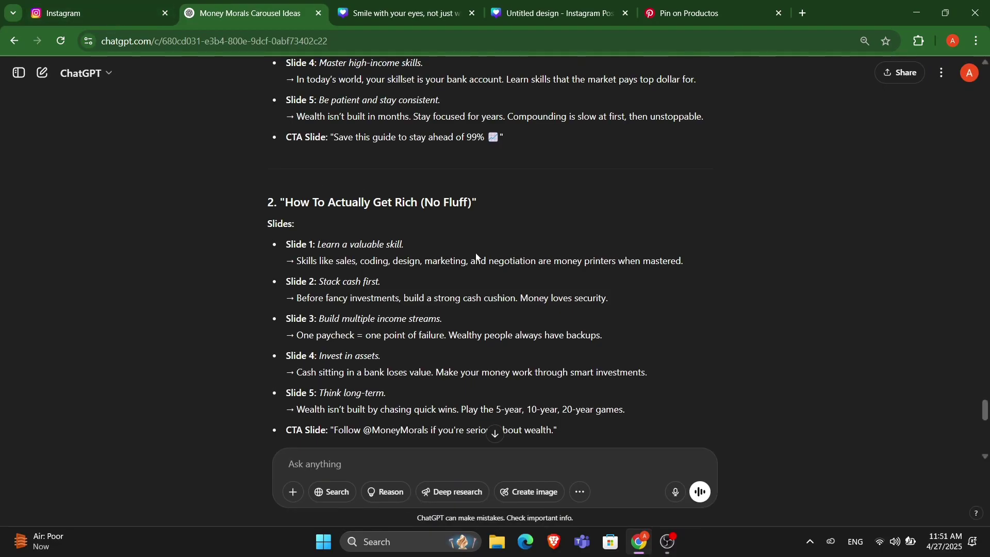
scroll(494, 245, up, 5)
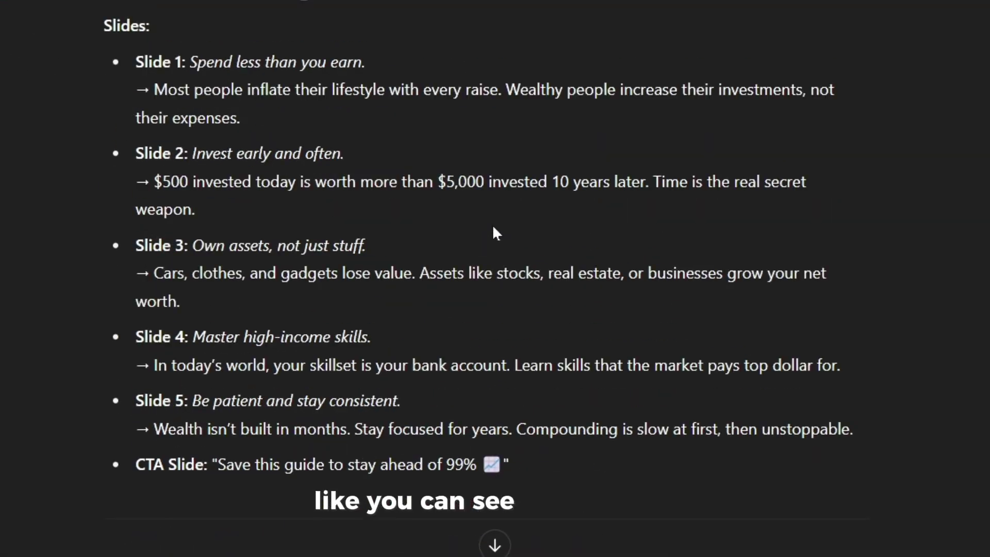
scroll(495, 232, up, 4)
scroll(495, 232, down, 15)
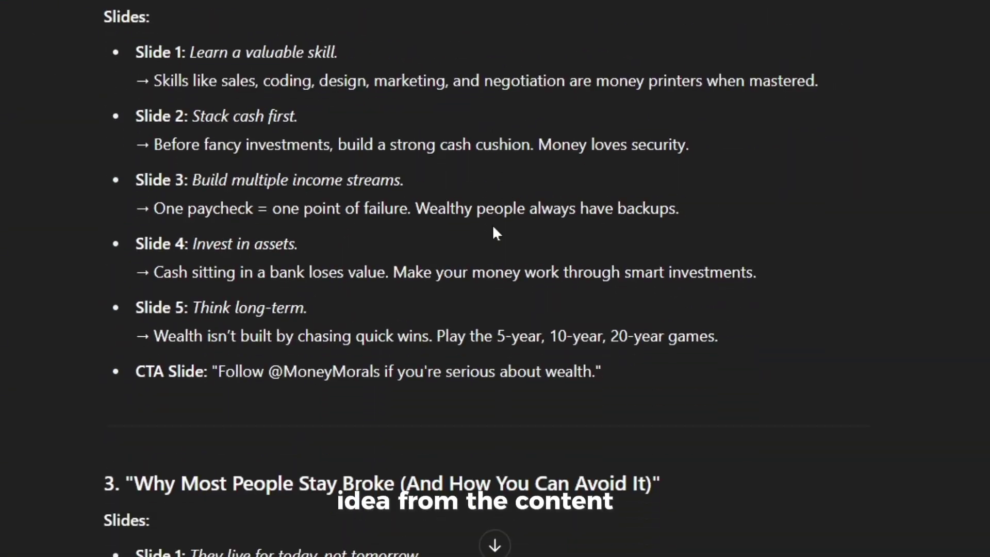
scroll(493, 228, down, 14)
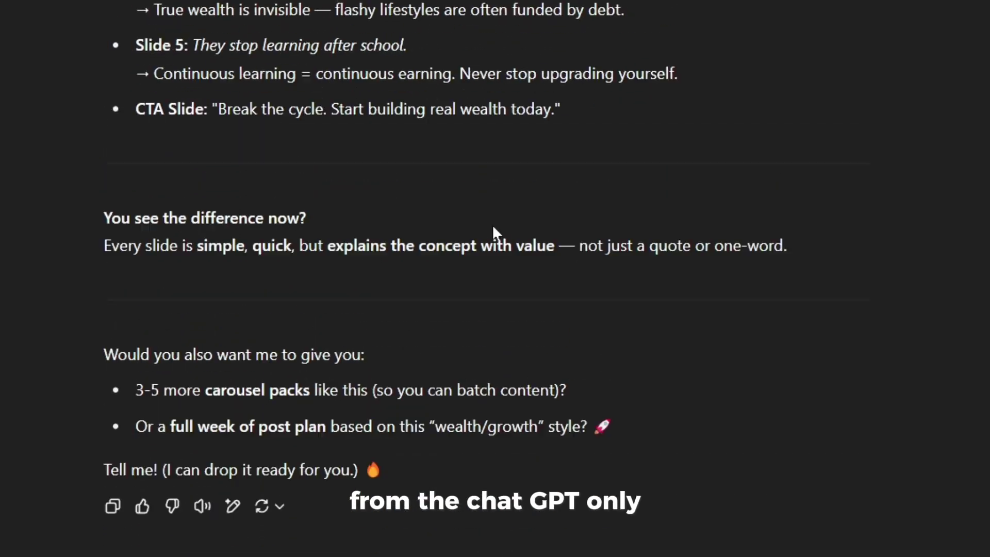
scroll(493, 232, up, 18)
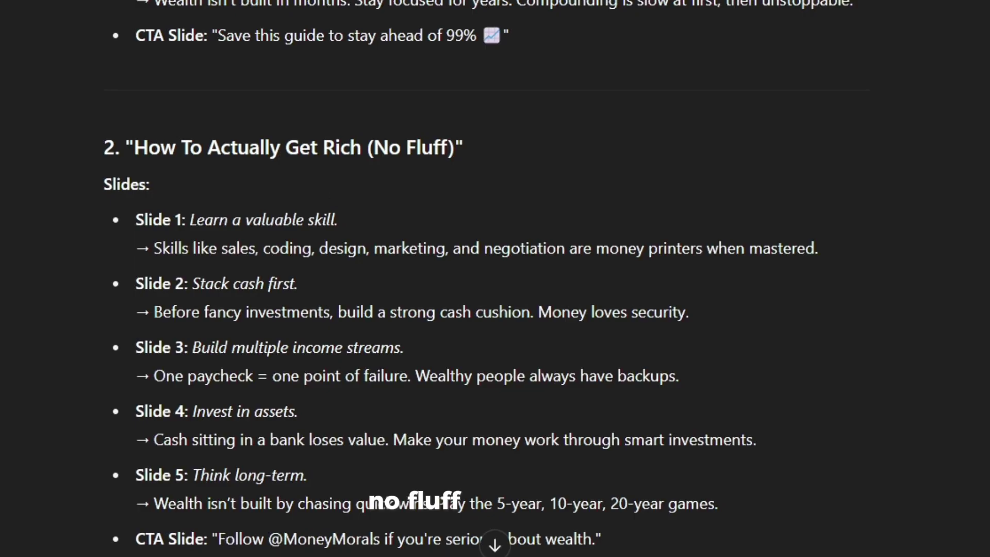
drag(134, 148, 309, 148)
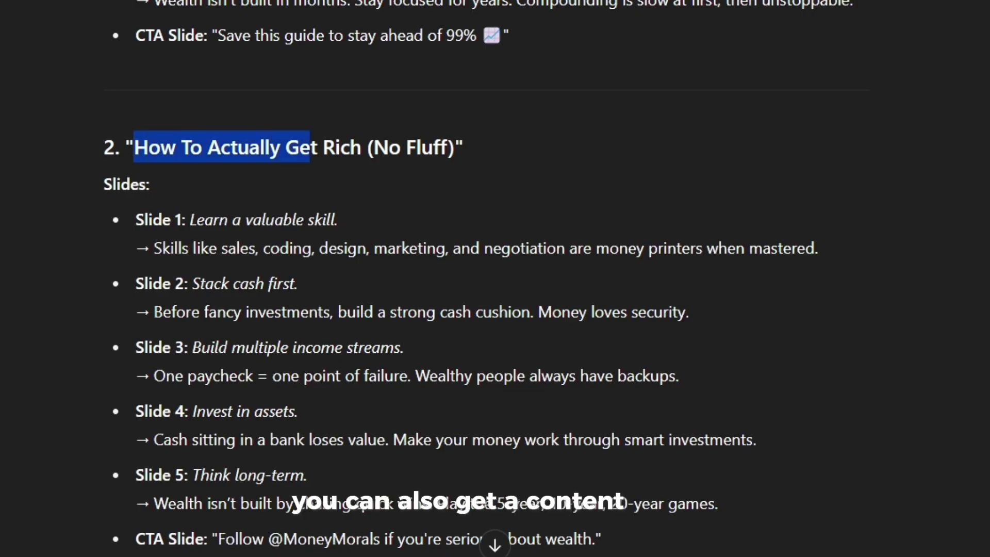
click(438, 163)
scroll(482, 299, down, 3)
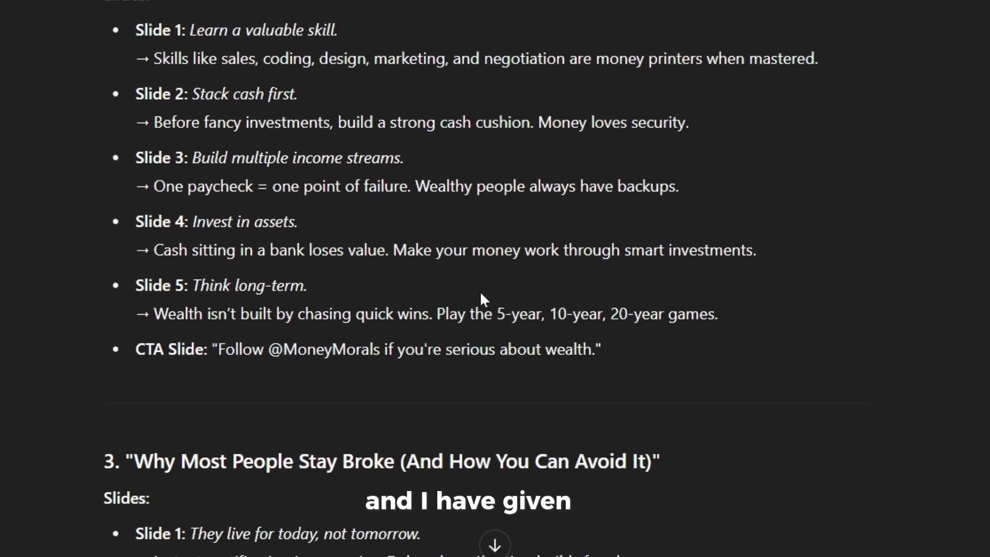
scroll(481, 295, up, 1)
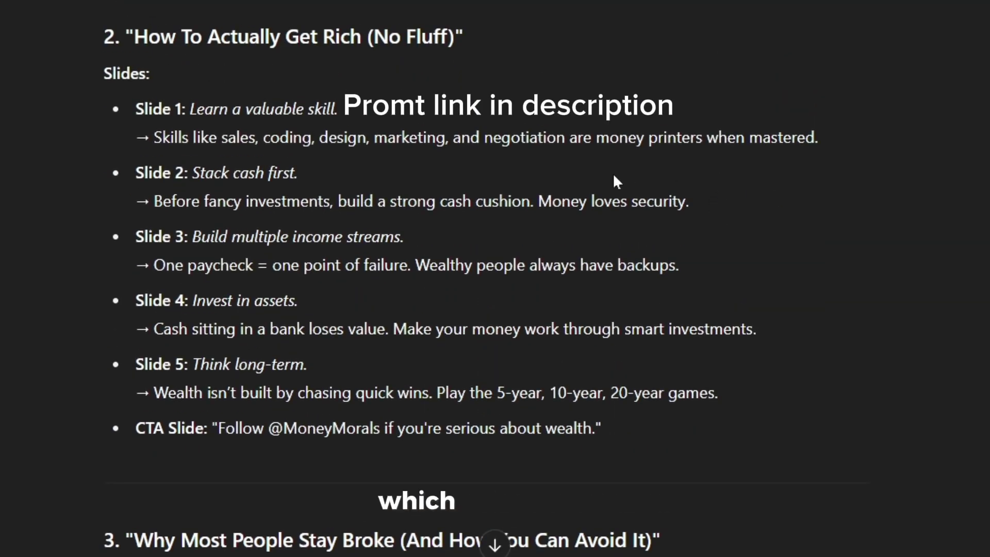